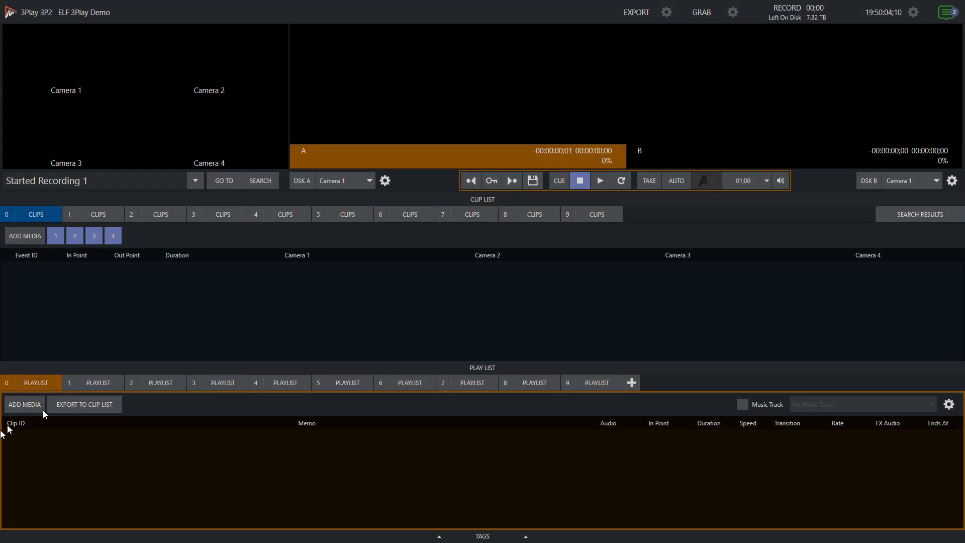
# - Set Camera 1's video source to local Input 1 and close its configuration
pyautogui.moveTo(89, 91)
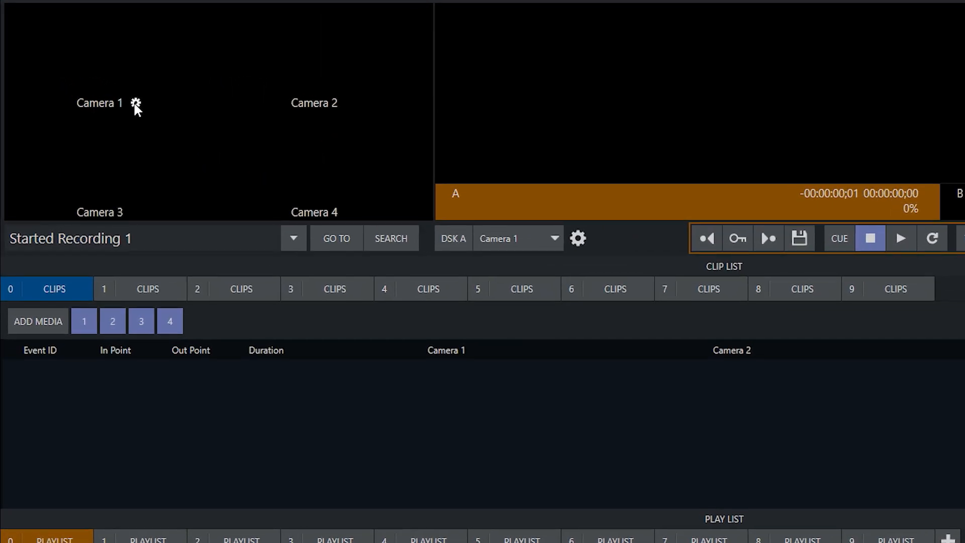
pyautogui.click(136, 103)
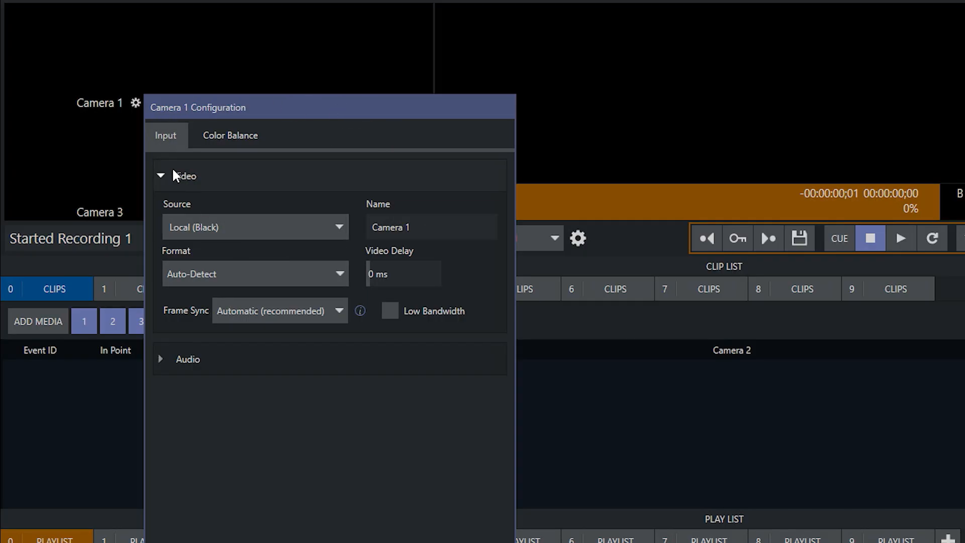
pyautogui.click(232, 224)
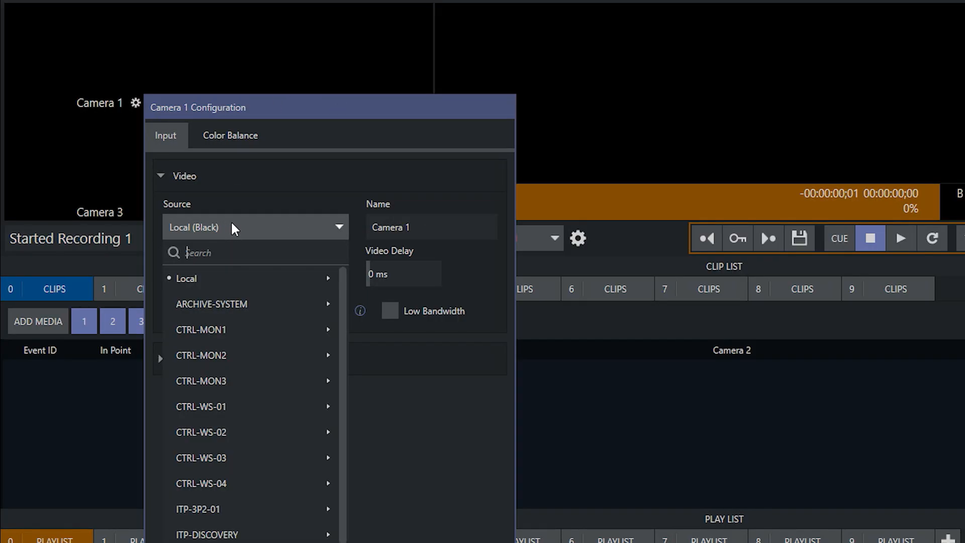
pyautogui.moveTo(315, 282)
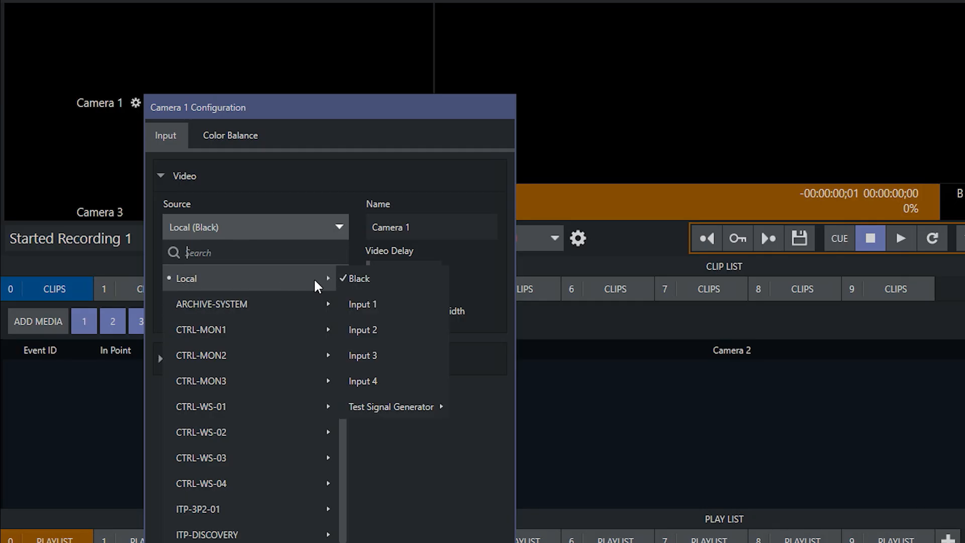
pyautogui.click(392, 310)
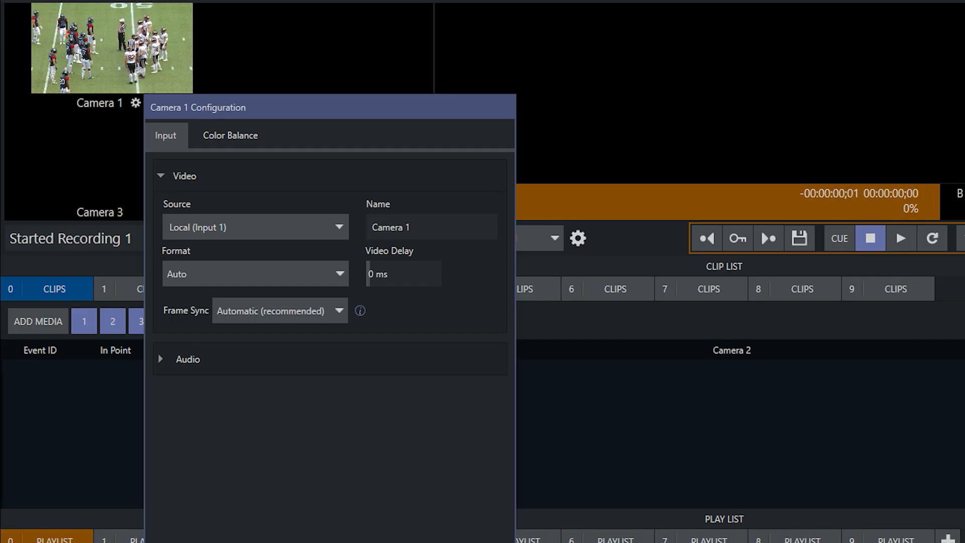
pyautogui.press('Escape')
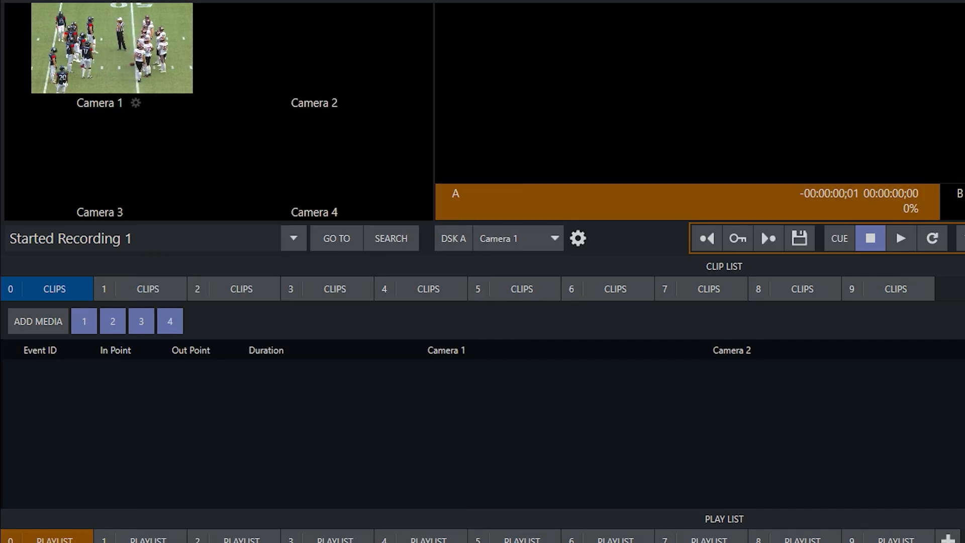
# - Set Camera 2's video source to local Input 2 and close its configuration
pyautogui.click(350, 103)
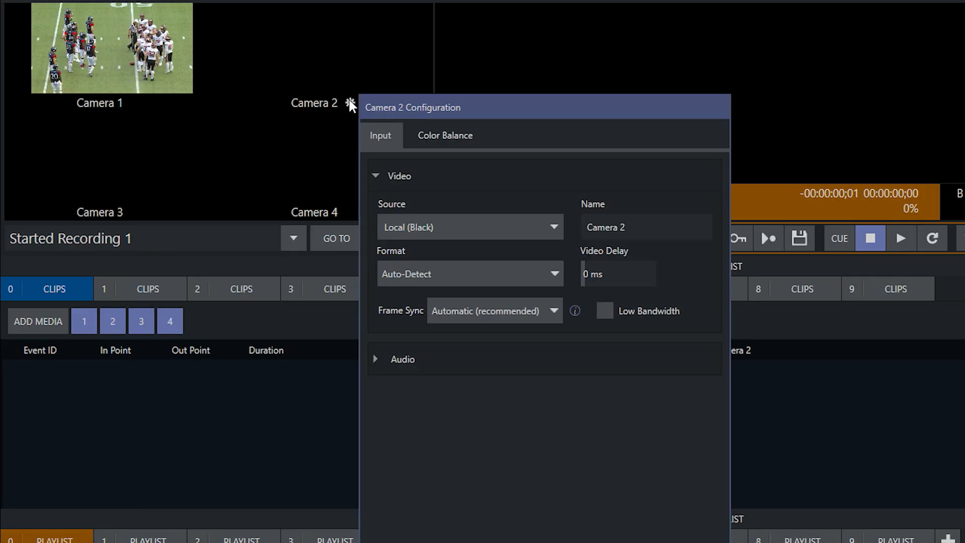
pyautogui.click(458, 217)
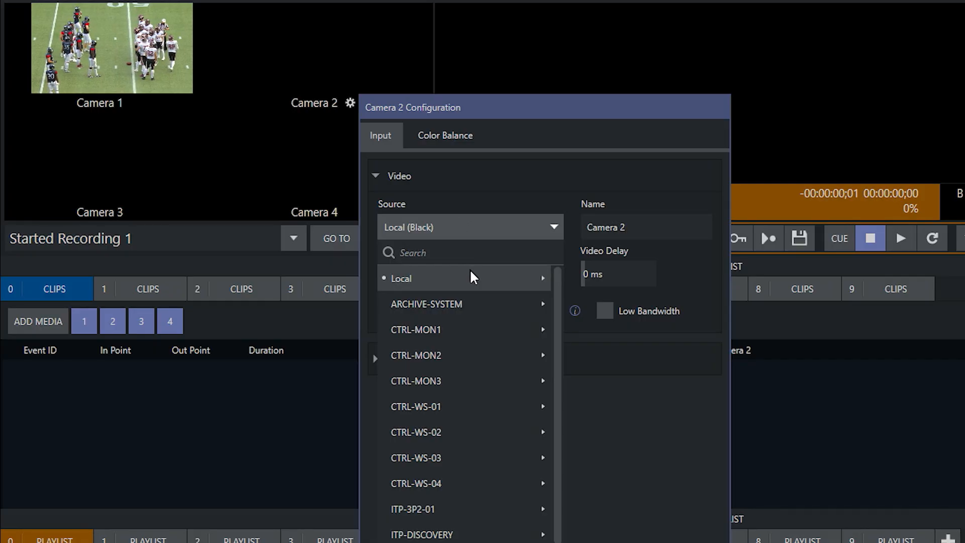
pyautogui.moveTo(472, 276)
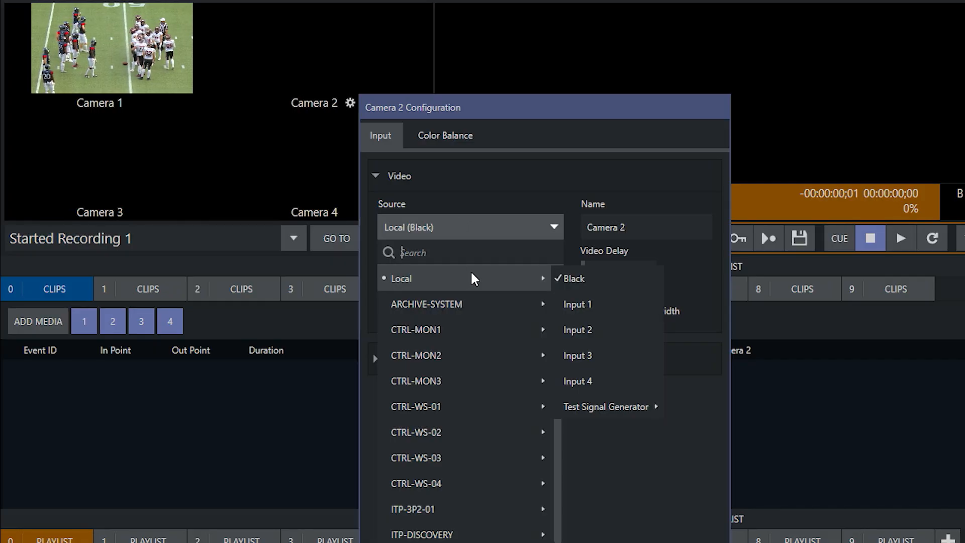
pyautogui.click(598, 330)
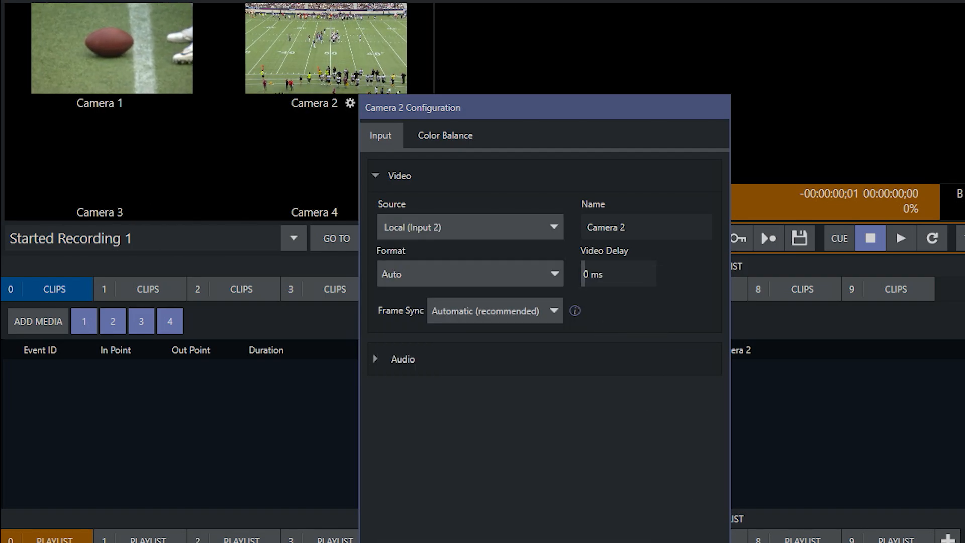
pyautogui.click(696, 542)
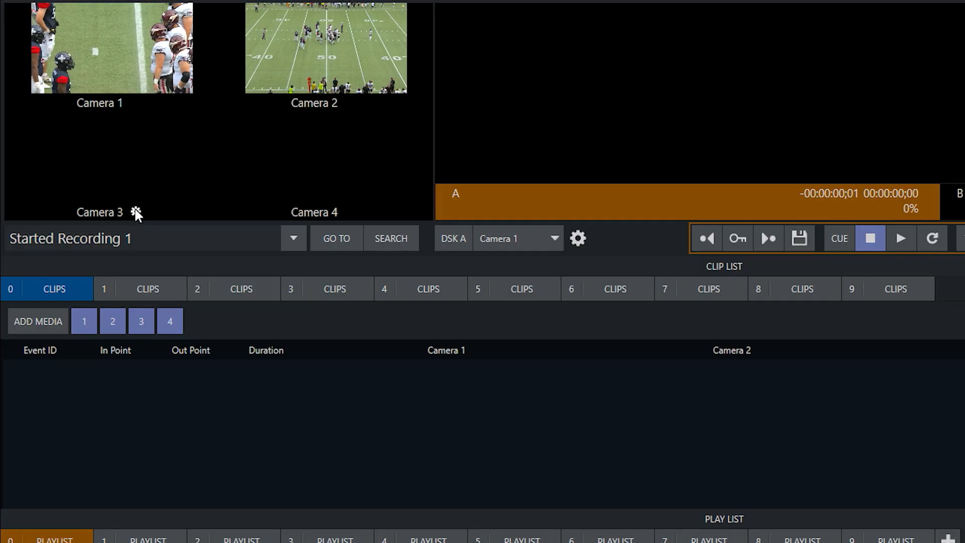
# - Open Camera 3's configuration and set its video source to local Input 1
pyautogui.click(136, 211)
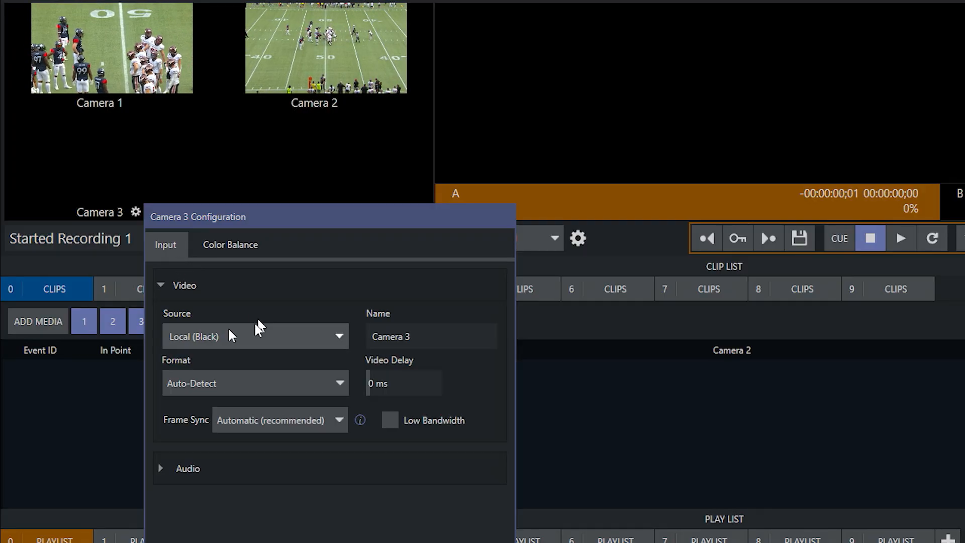
pyautogui.click(287, 333)
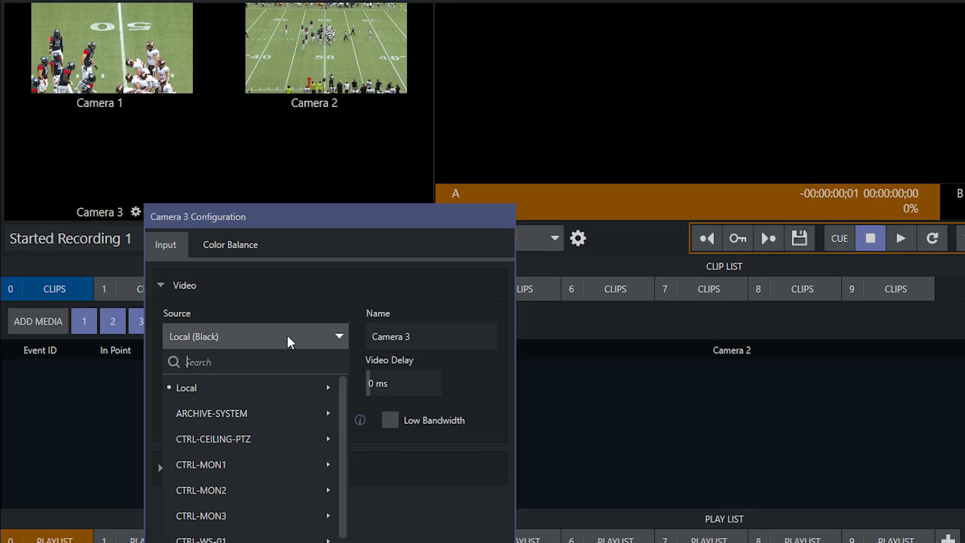
pyautogui.moveTo(301, 388)
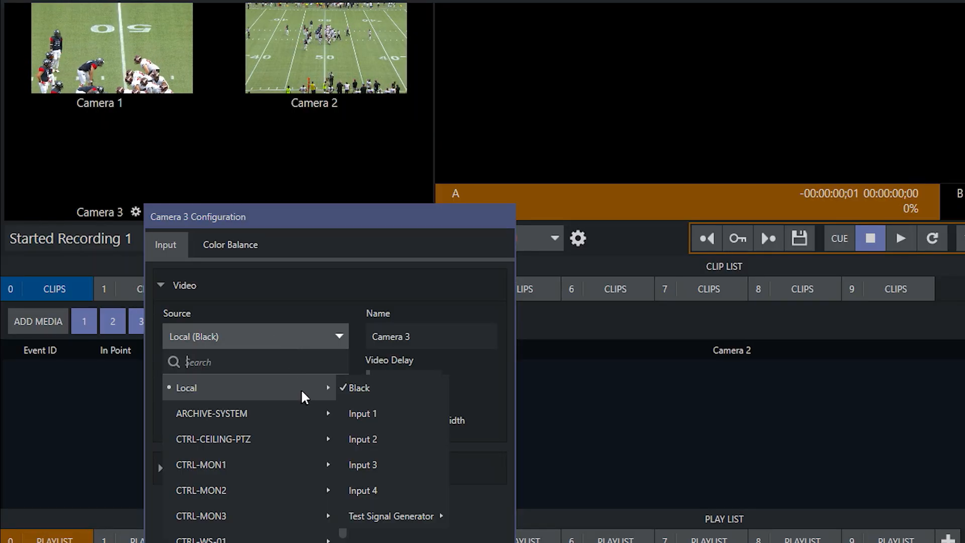
pyautogui.click(412, 414)
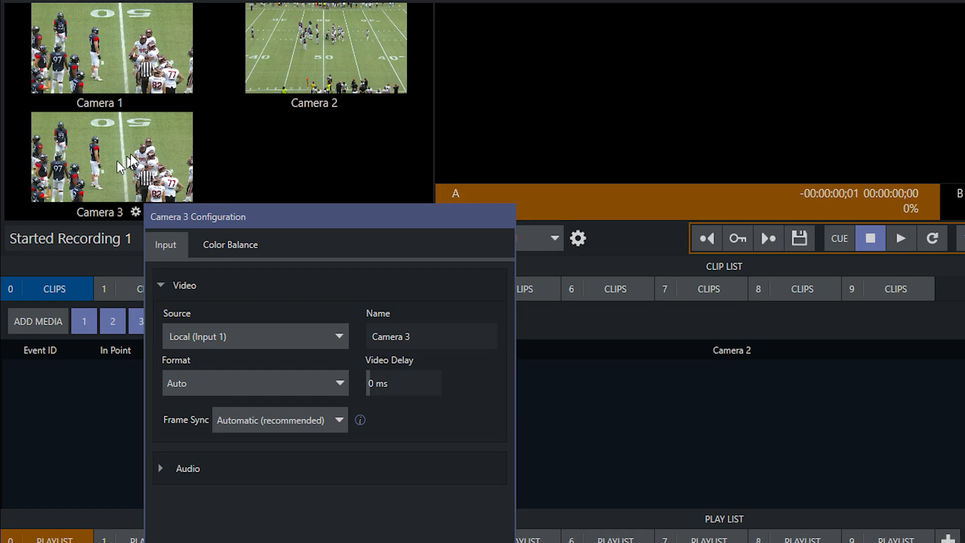
# - Change Camera 3's video source to local Input 3 and close its configuration
pyautogui.click(335, 334)
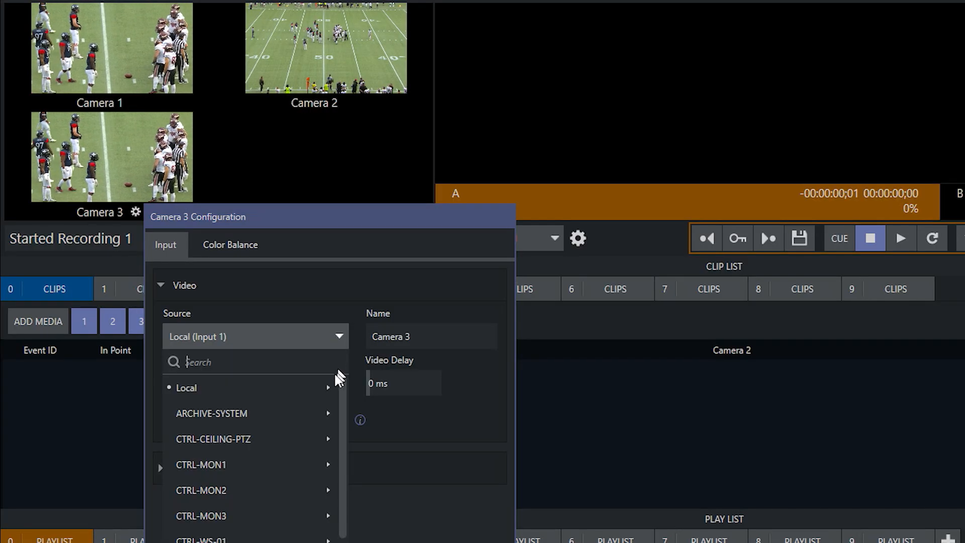
pyautogui.moveTo(322, 390)
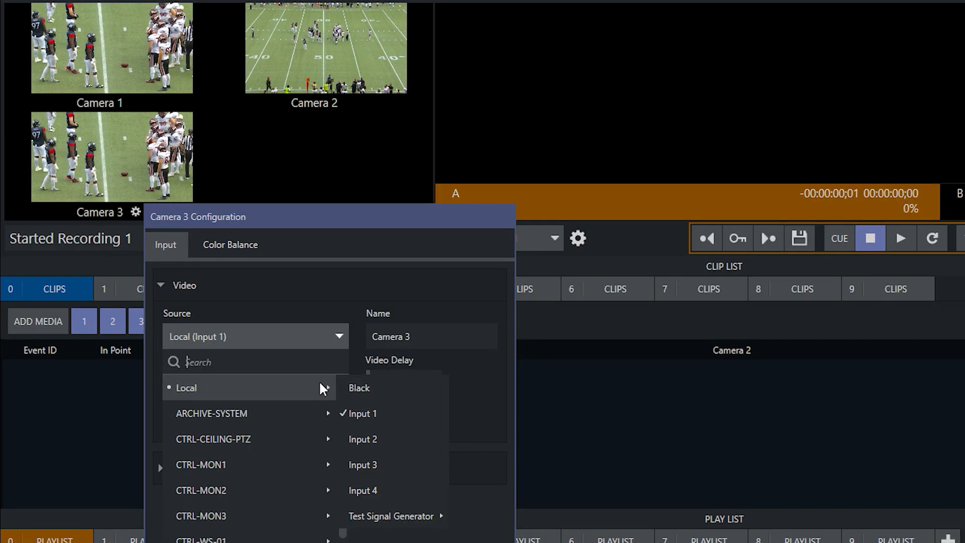
pyautogui.click(378, 462)
pyautogui.click(261, 200)
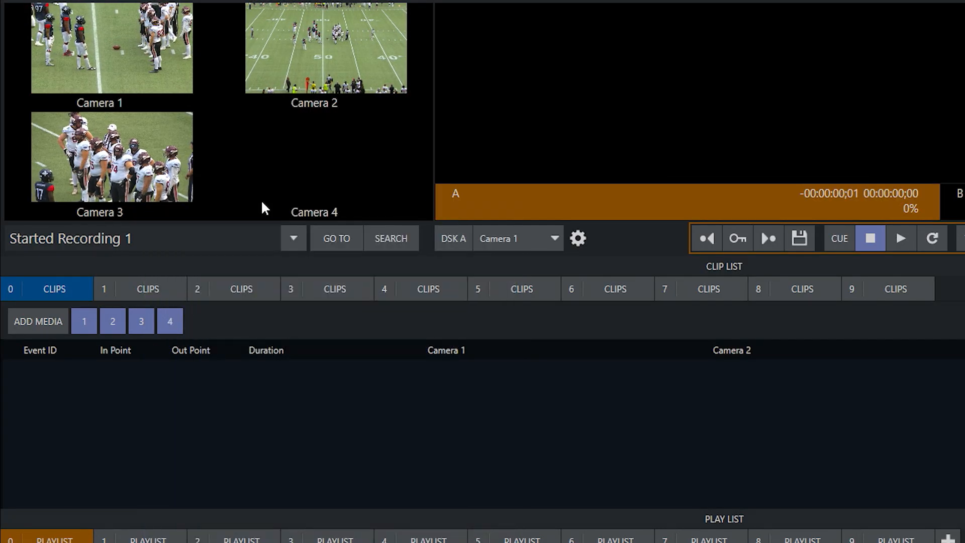
# - Set Camera 4's video source to local Input 4 and close its configuration
pyautogui.click(351, 212)
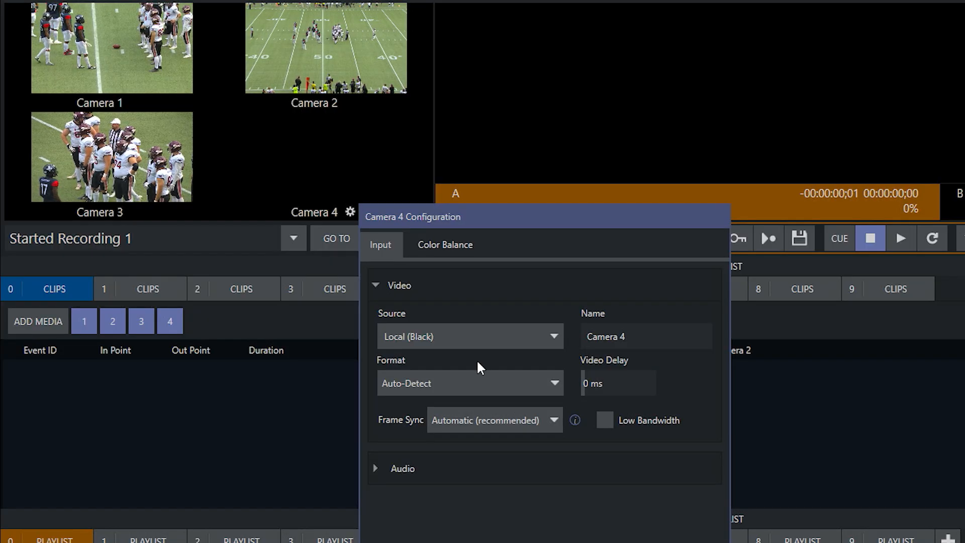
pyautogui.click(495, 342)
pyautogui.moveTo(496, 389)
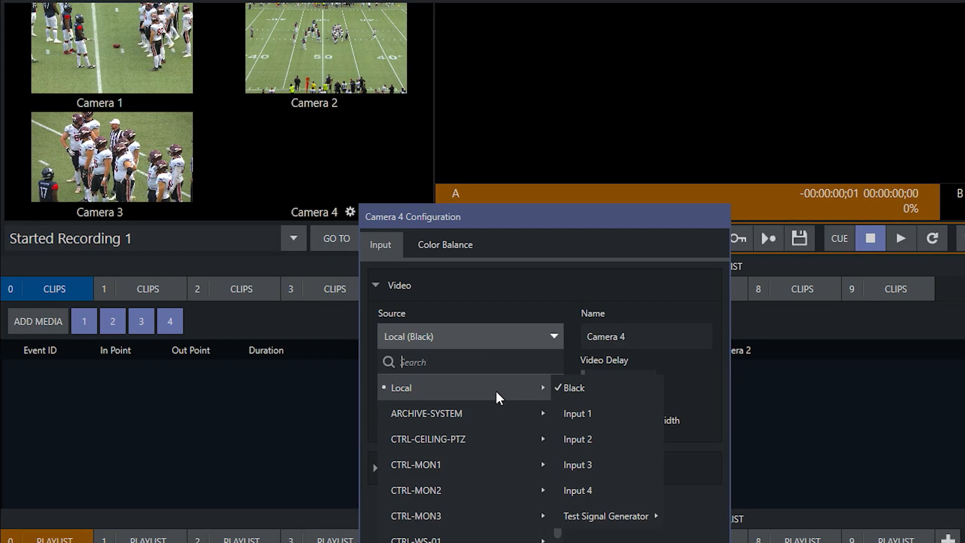
pyautogui.click(630, 489)
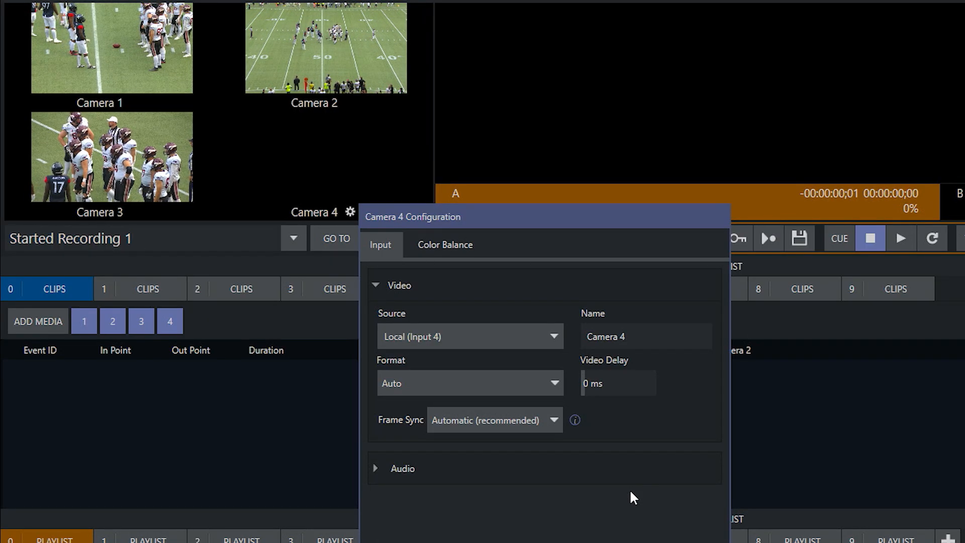
pyautogui.press('Escape')
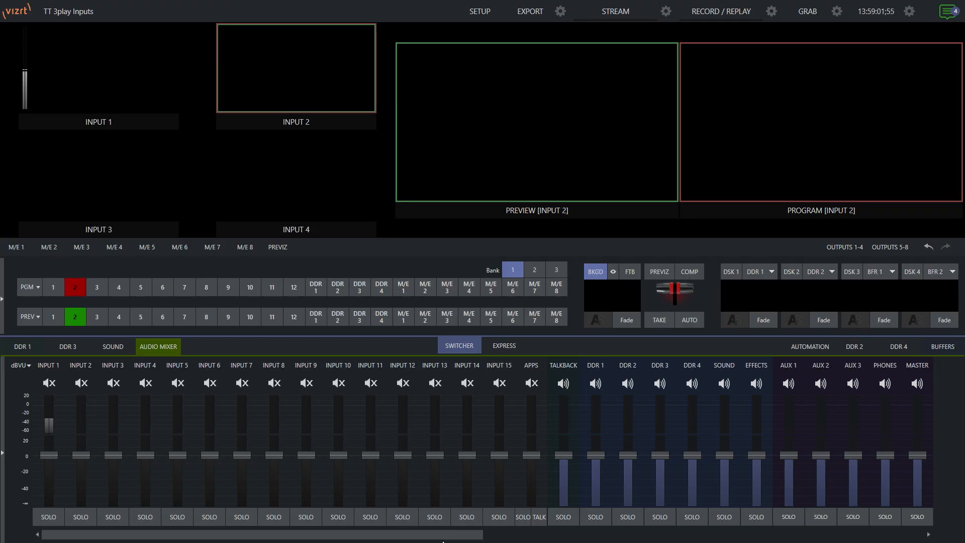
# - In the Vizrt switcher session, set the source of INPUT 1 to local Input 1 and close its settings
pyautogui.click(170, 105)
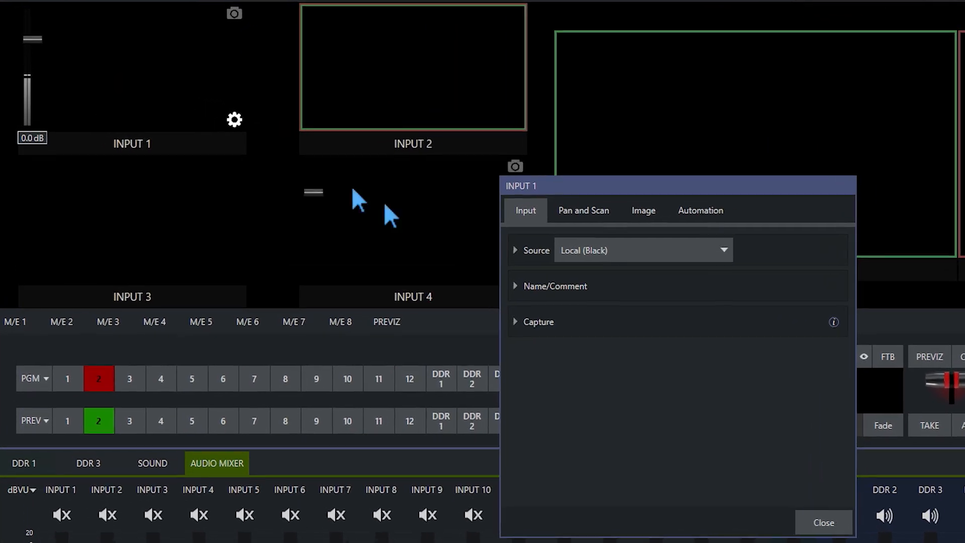
pyautogui.click(612, 254)
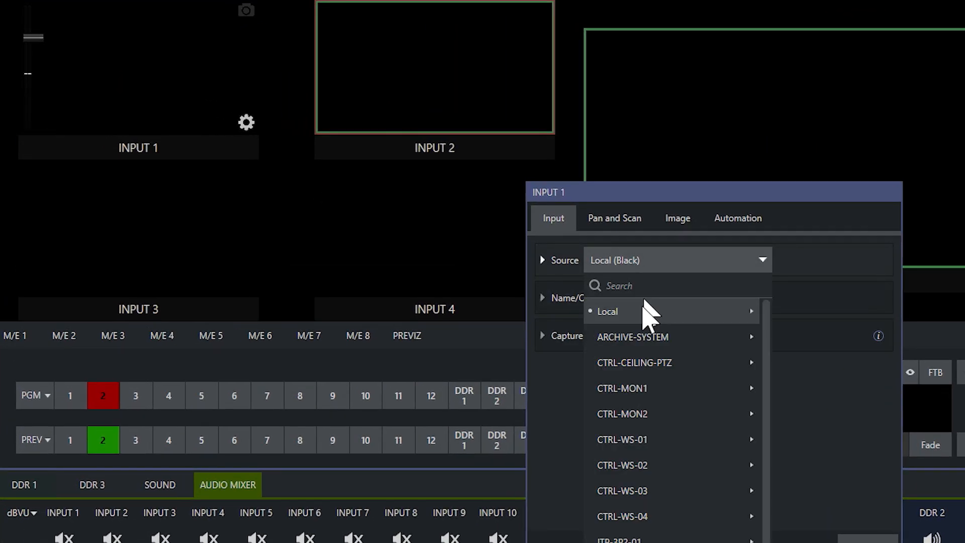
pyautogui.moveTo(612, 300)
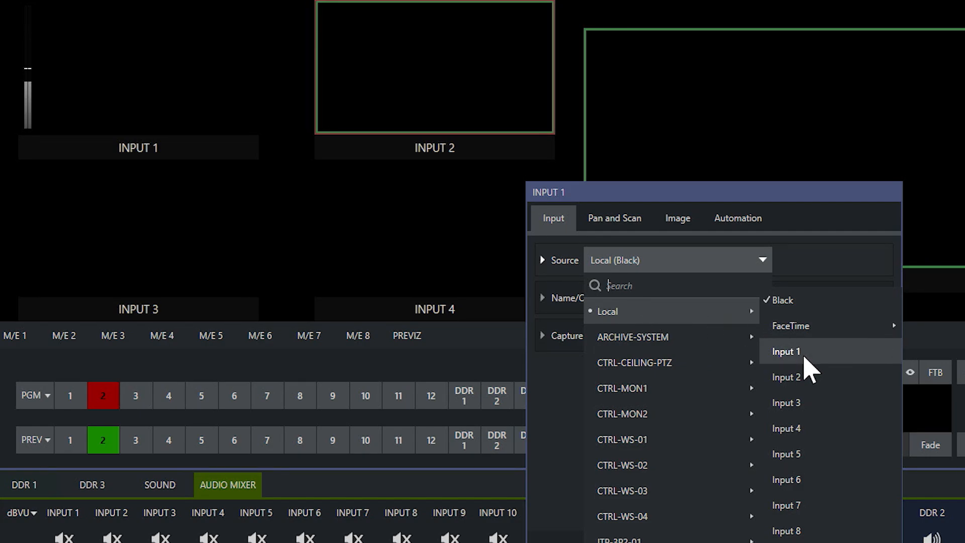
pyautogui.click(805, 358)
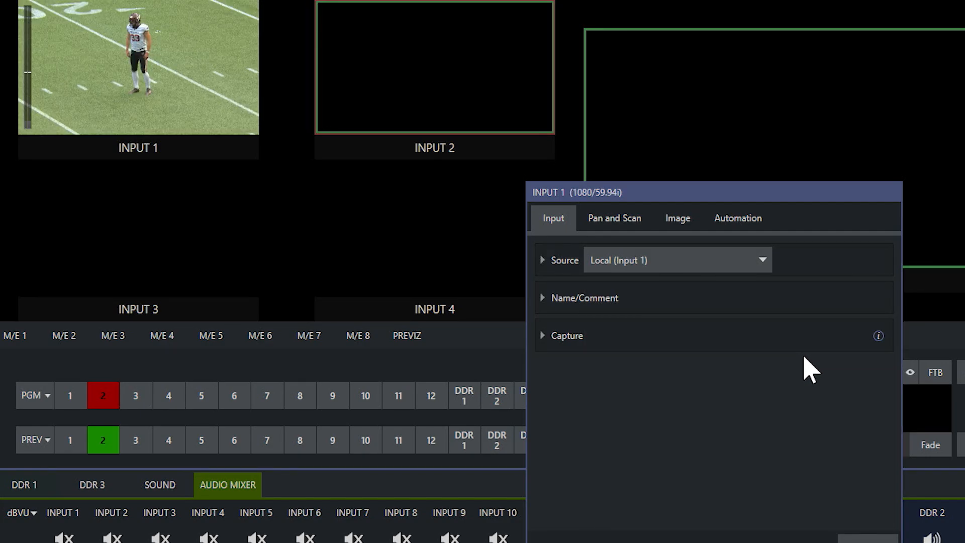
pyautogui.click(855, 541)
# - Set the source of the switcher's INPUT 2 to local Input 2 and close its settings
pyautogui.moveTo(565, 134)
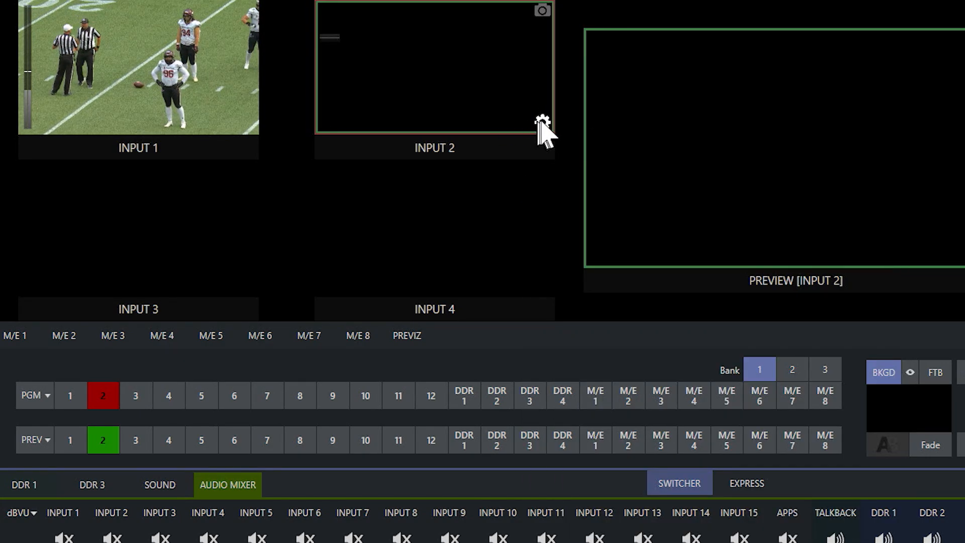
pyautogui.click(541, 121)
pyautogui.click(642, 266)
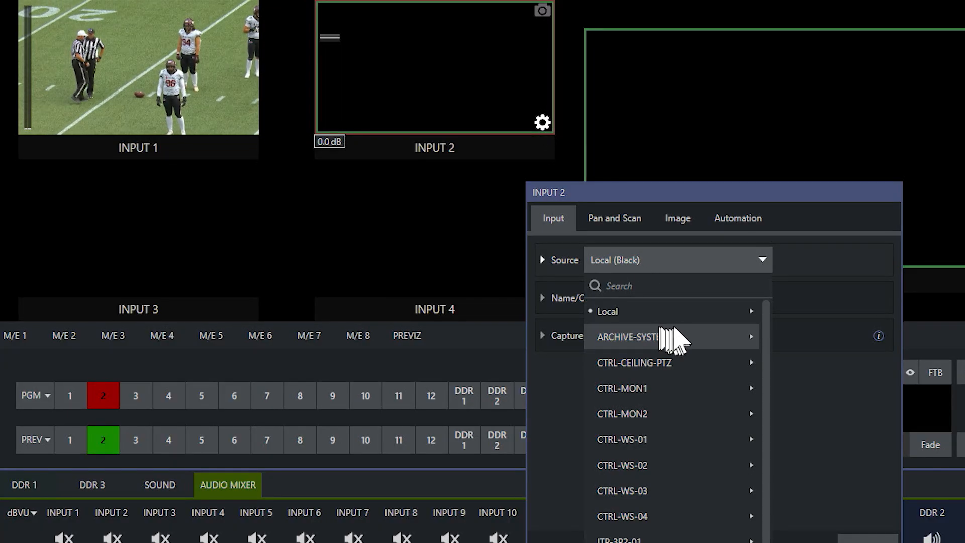
pyautogui.moveTo(690, 313)
pyautogui.click(794, 378)
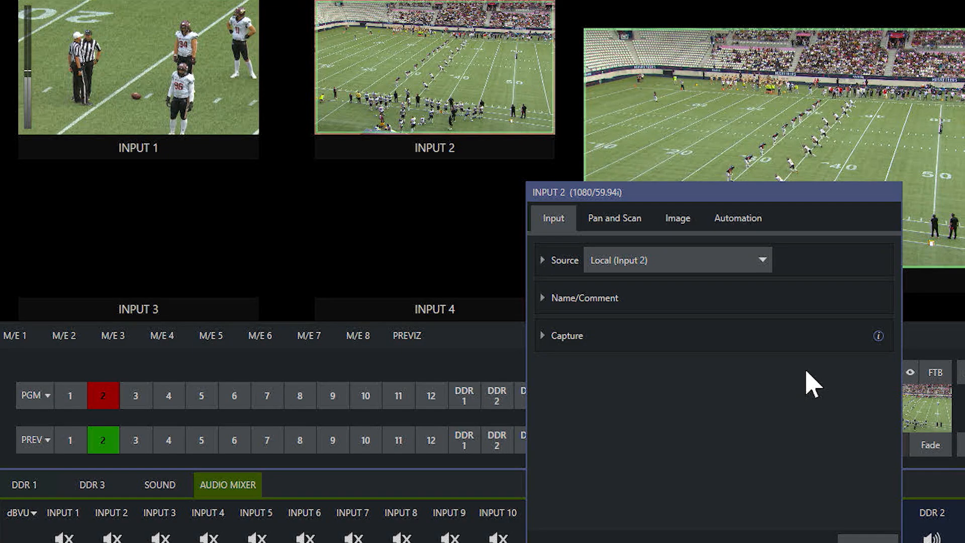
pyautogui.click(860, 540)
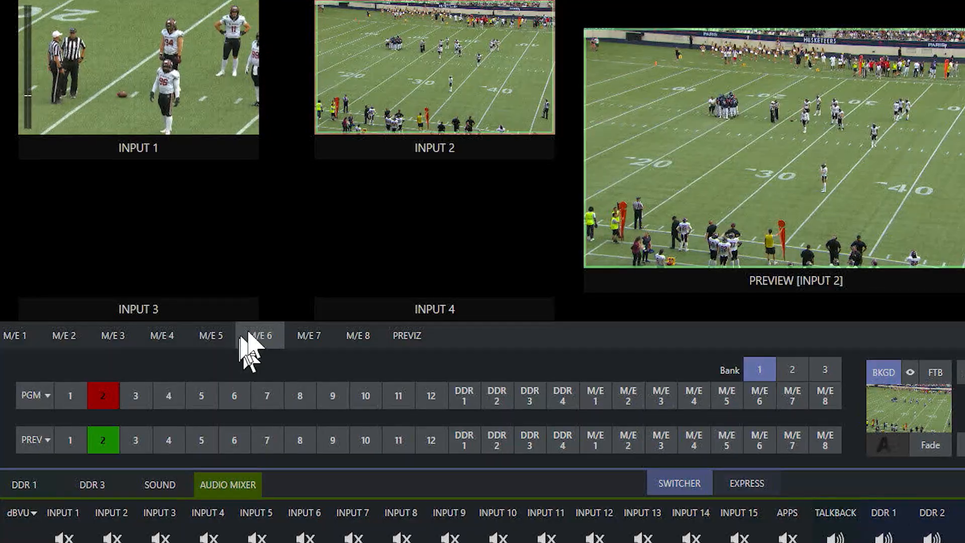
# - Set the source of the switcher's INPUT 3 to local Input 3 and close its settings
pyautogui.click(246, 284)
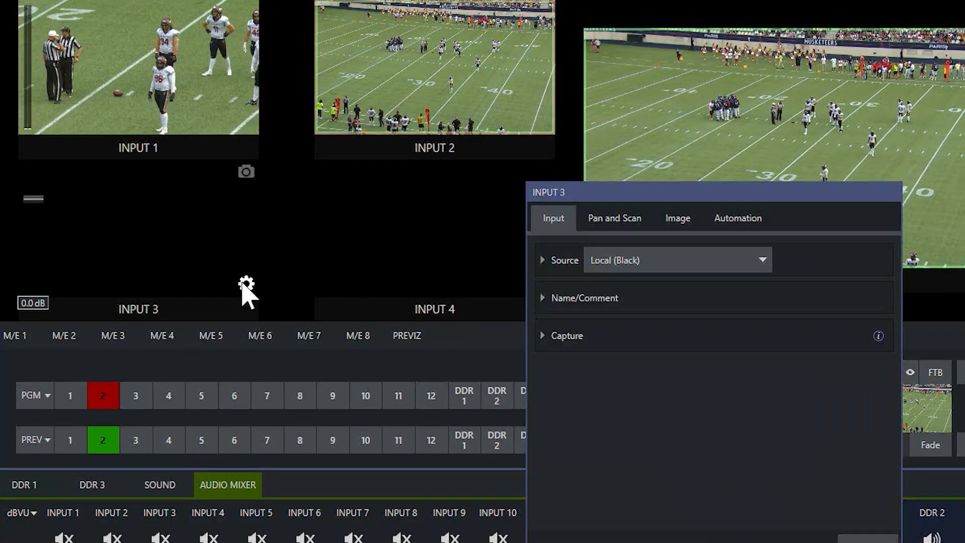
pyautogui.click(646, 261)
pyautogui.moveTo(739, 316)
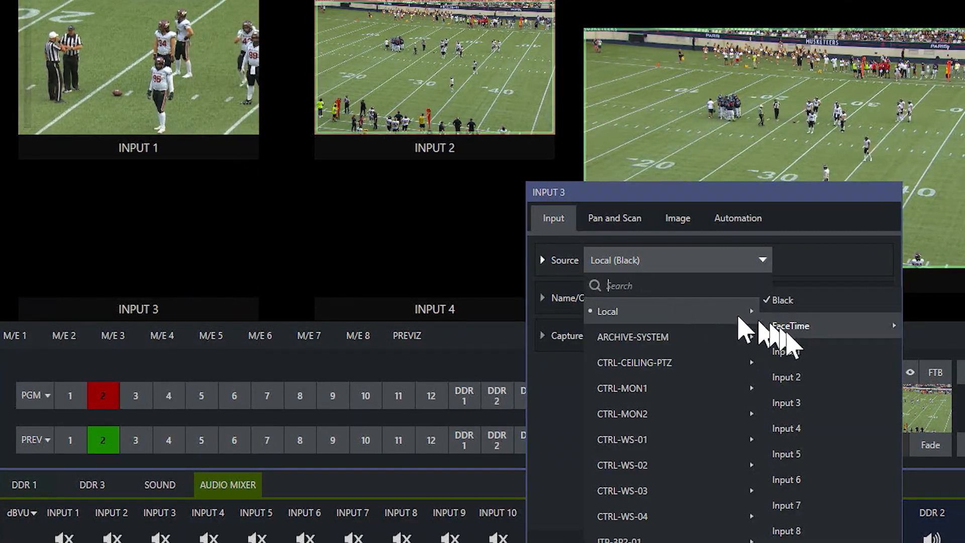
pyautogui.click(801, 404)
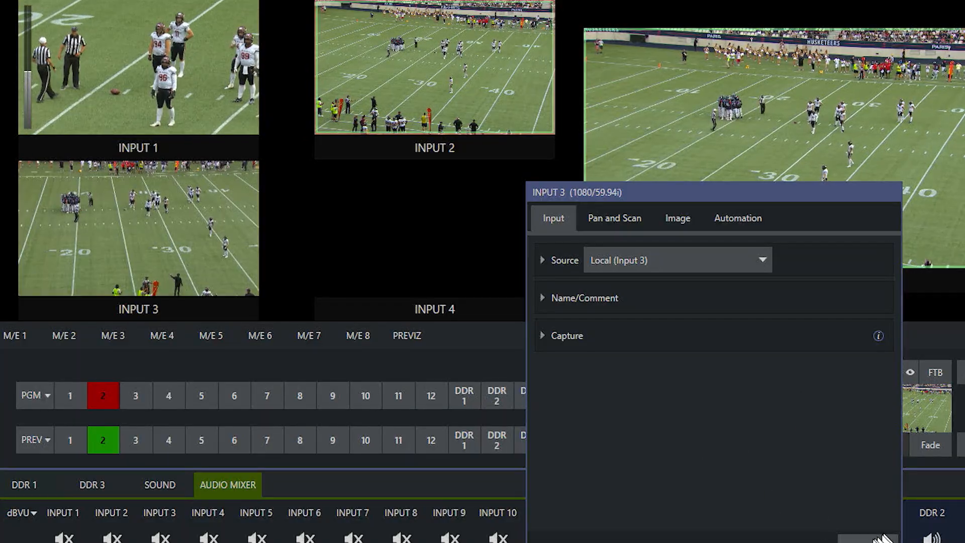
pyautogui.click(874, 538)
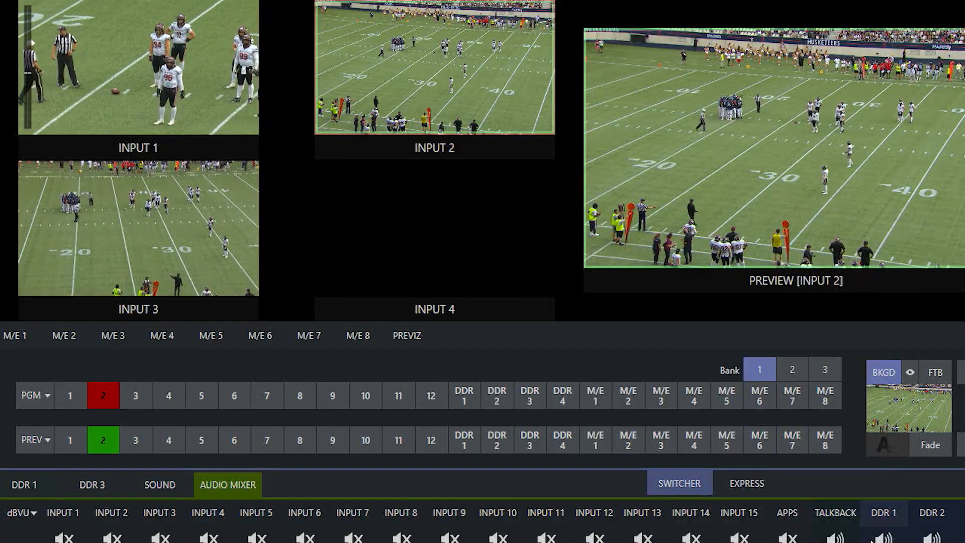
# - Set the source of the switcher's INPUT 4 to local Input 4 and close its settings
pyautogui.click(543, 284)
pyautogui.click(709, 266)
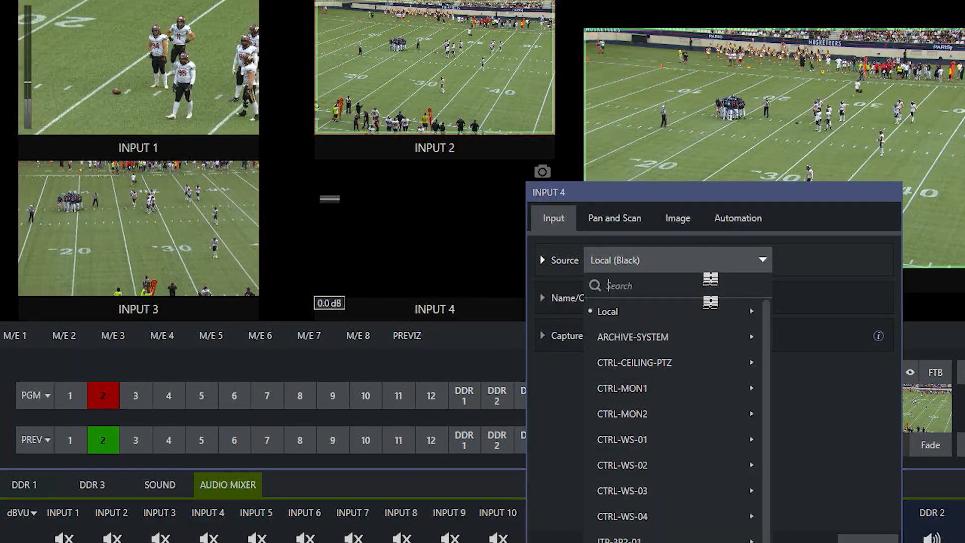
pyautogui.moveTo(752, 318)
pyautogui.click(813, 427)
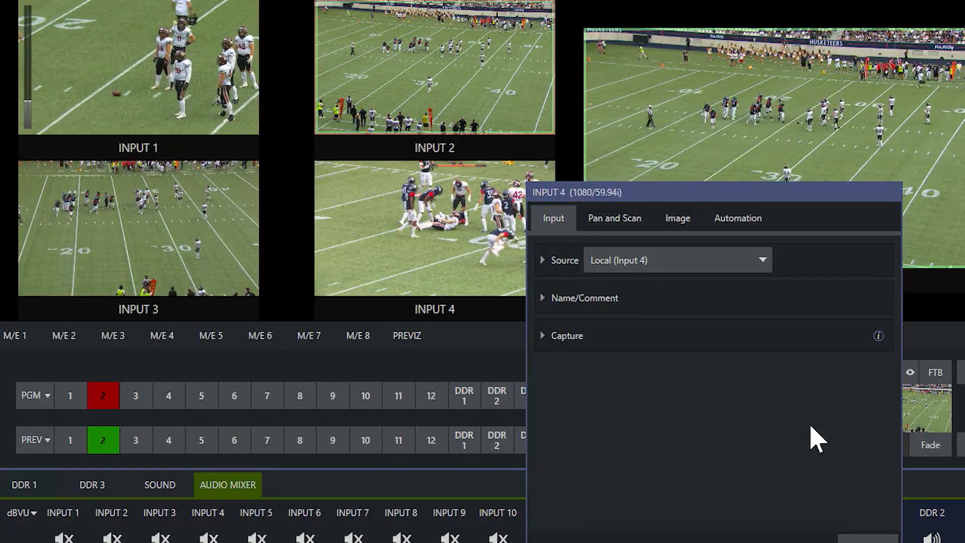
pyautogui.click(871, 538)
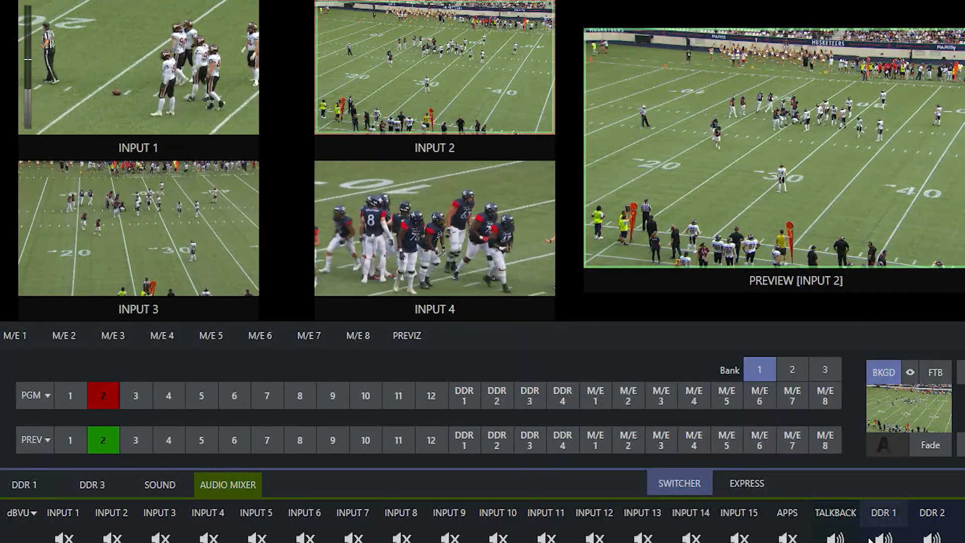
pyautogui.moveTo(424, 44)
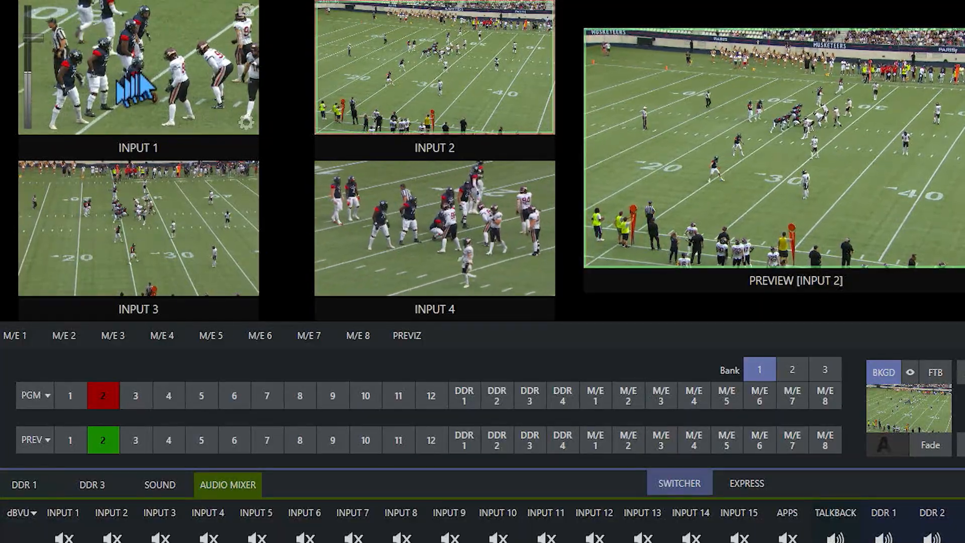
pyautogui.moveTo(360, 243)
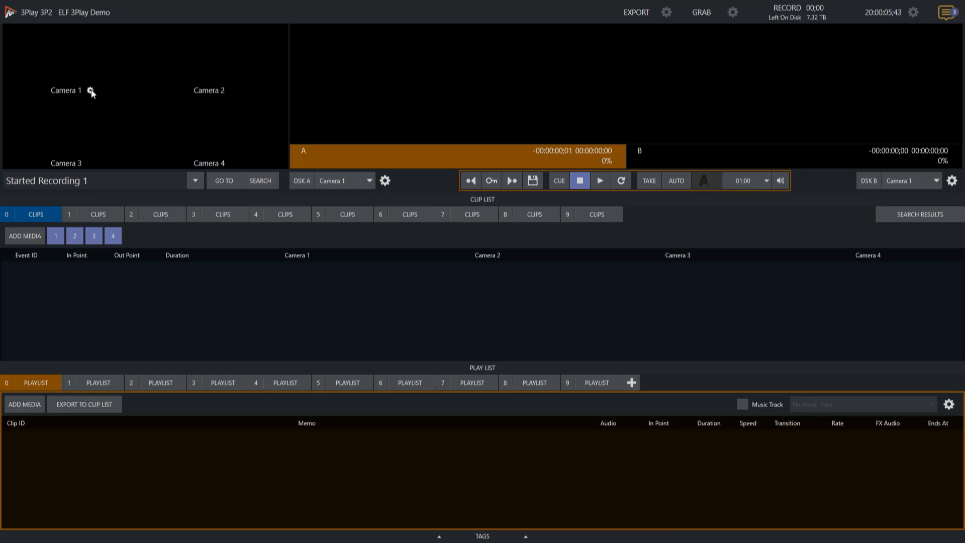
# - In 3Play, set Camera 1's video source to output 1 of ITP-TC2-03 and close its configuration
pyautogui.click(90, 91)
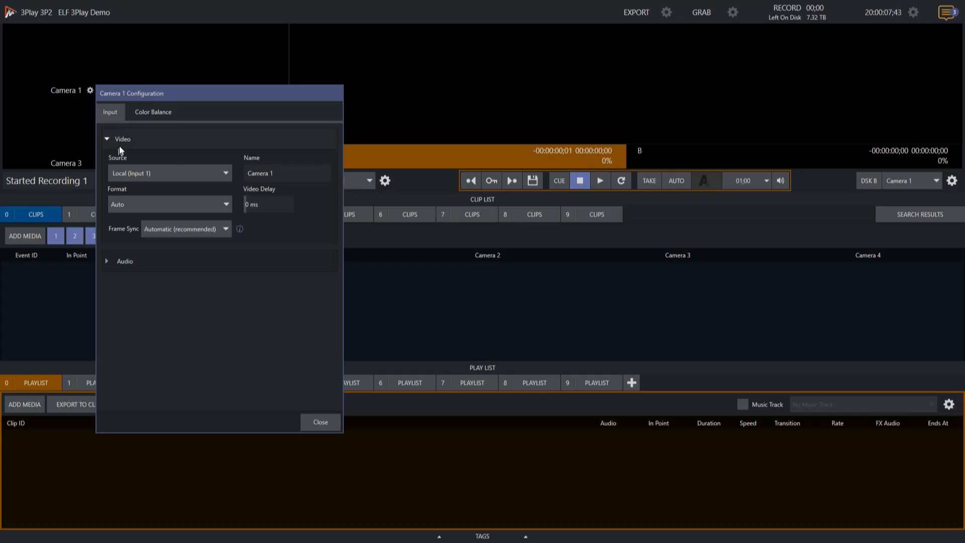
pyautogui.click(156, 173)
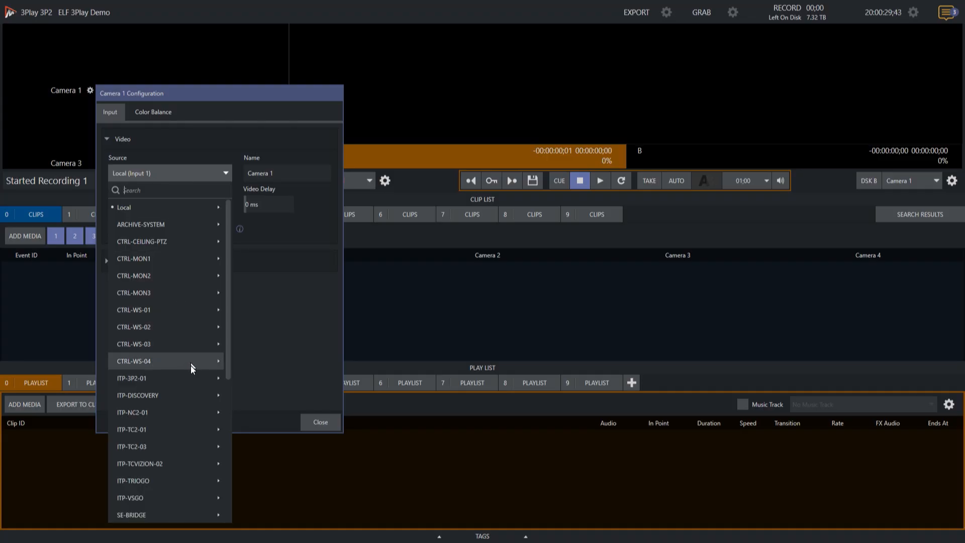
pyautogui.moveTo(147, 447)
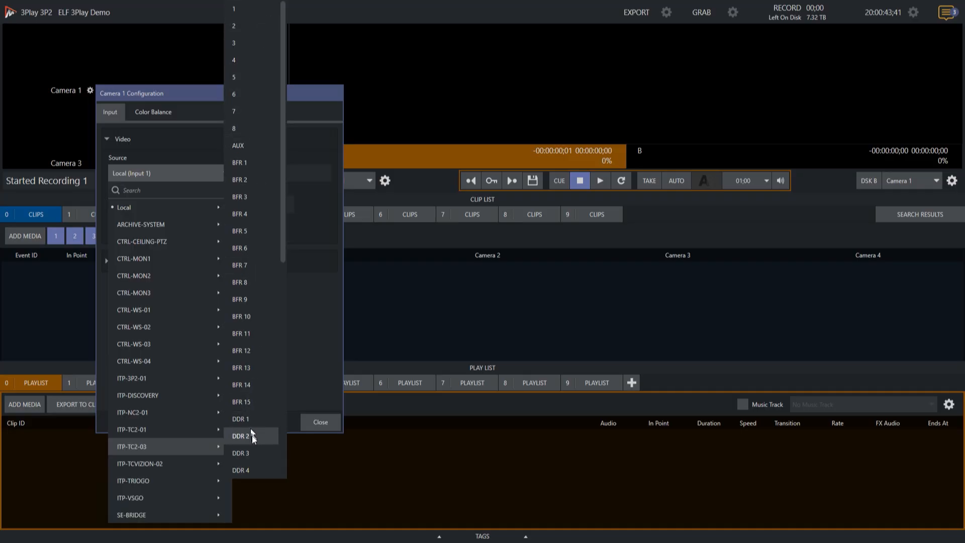
pyautogui.click(252, 8)
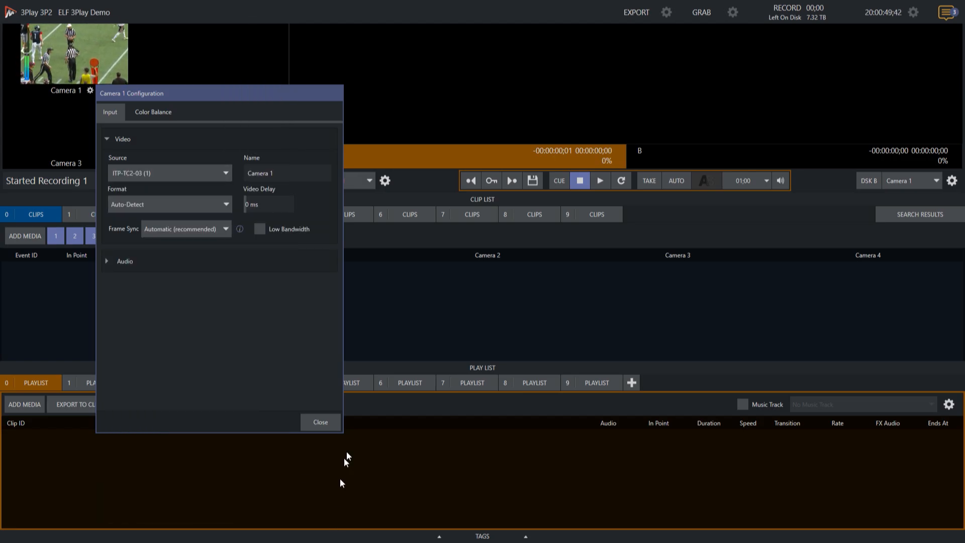
pyautogui.click(320, 423)
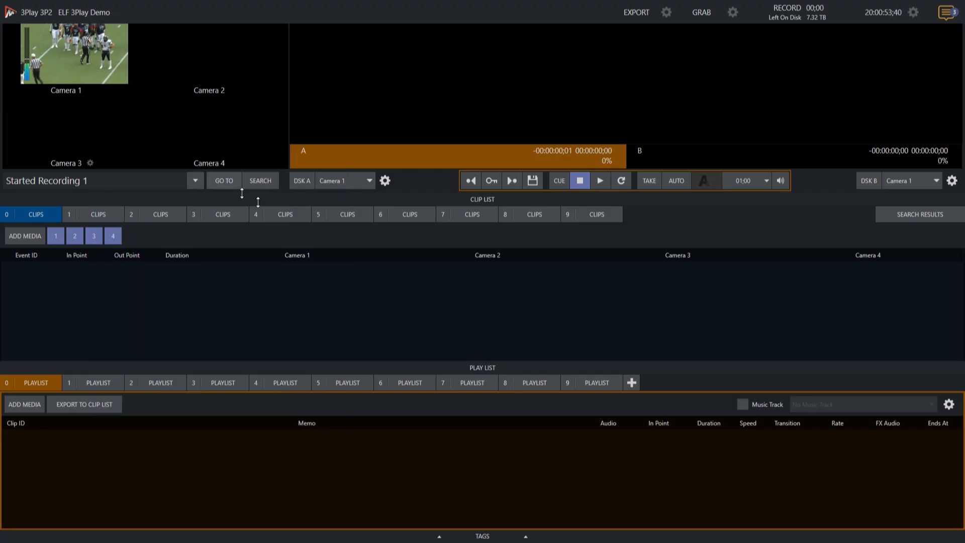
# - Set Camera 2's video source to output 2 of ITP-TC2-03 and close its configuration
pyautogui.moveTo(240, 96)
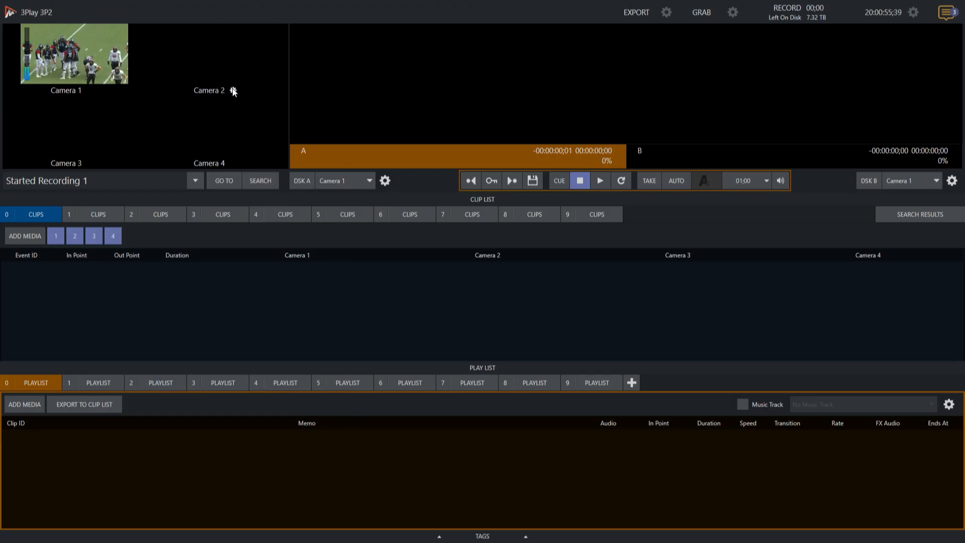
pyautogui.click(233, 90)
pyautogui.click(303, 177)
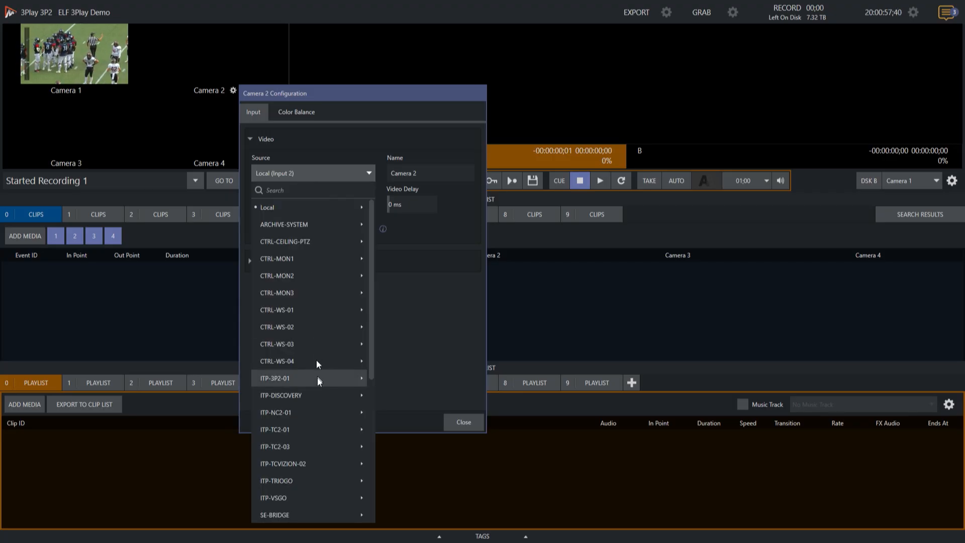
pyautogui.moveTo(336, 442)
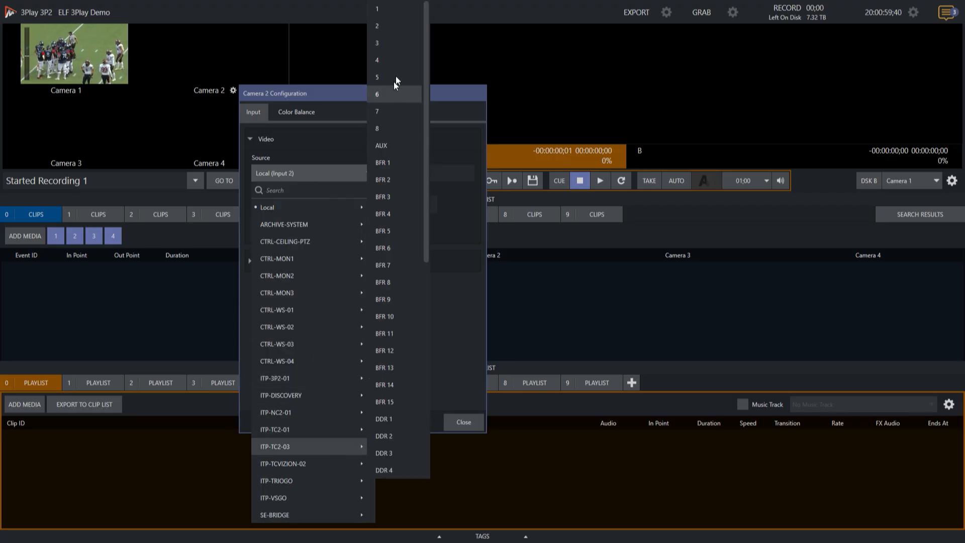
pyautogui.click(395, 28)
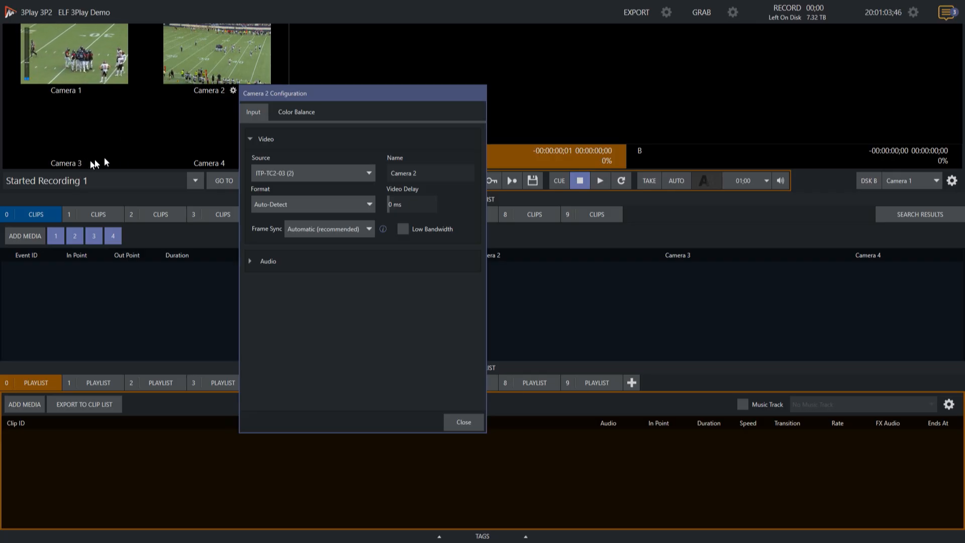
pyautogui.click(465, 422)
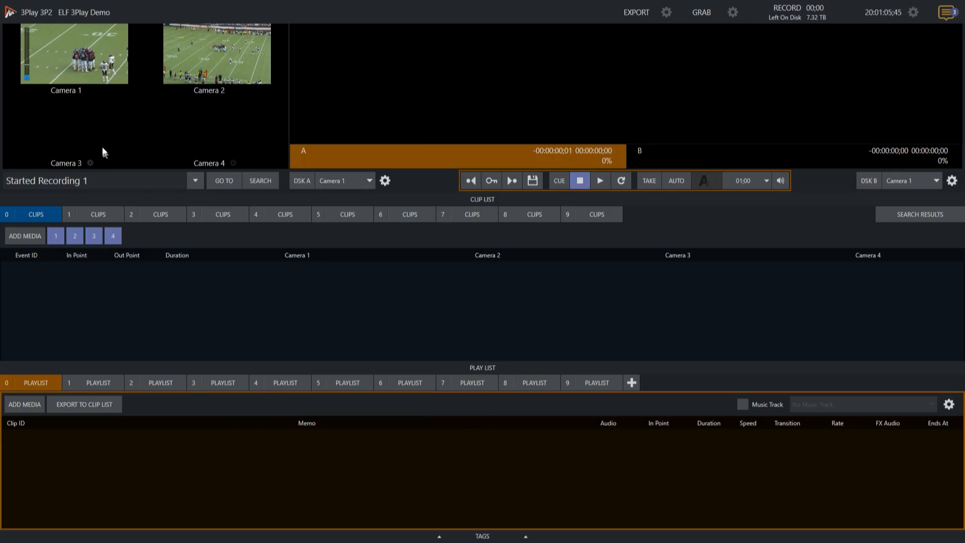
# - Set Camera 3's video source to output 3 of ITP-TC2-03 and close its configuration
pyautogui.click(91, 162)
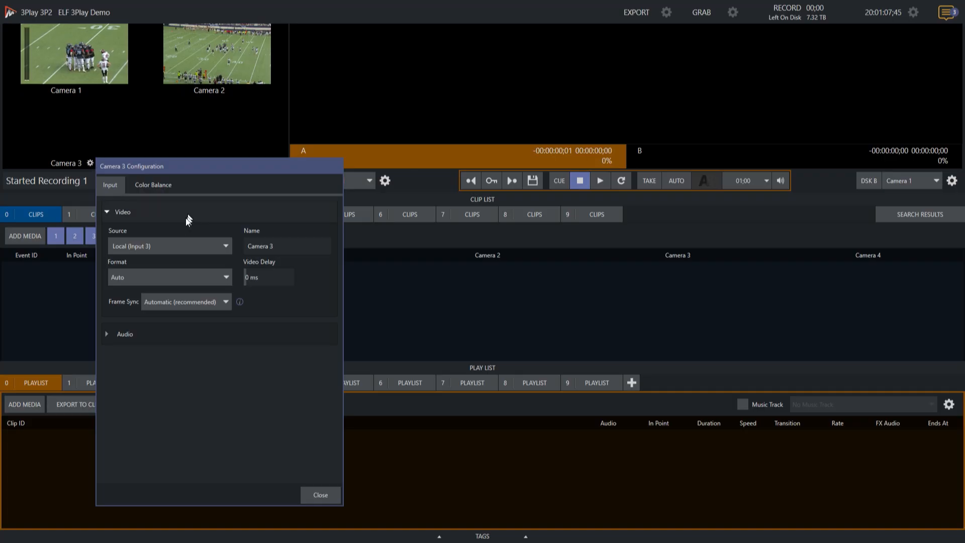
pyautogui.click(168, 244)
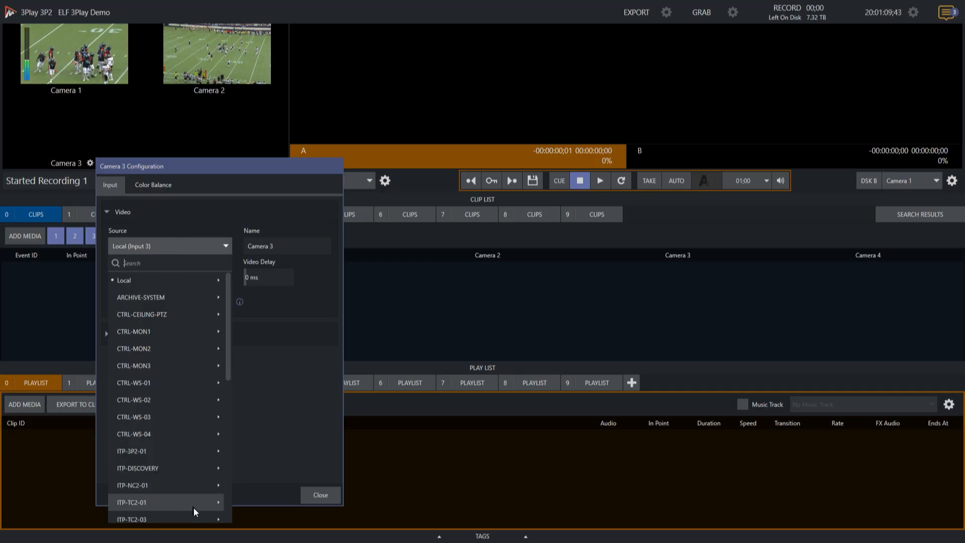
pyautogui.moveTo(198, 518)
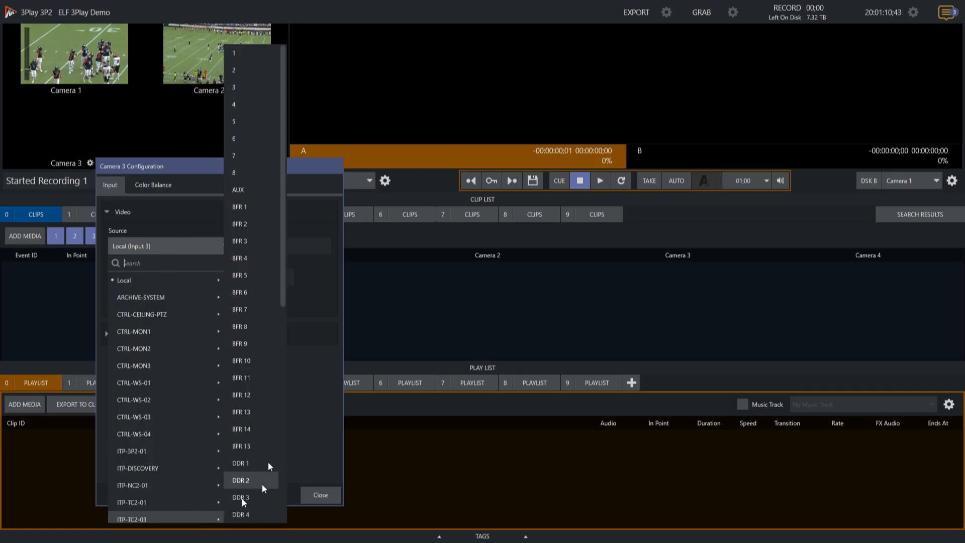
pyautogui.click(239, 85)
pyautogui.click(305, 497)
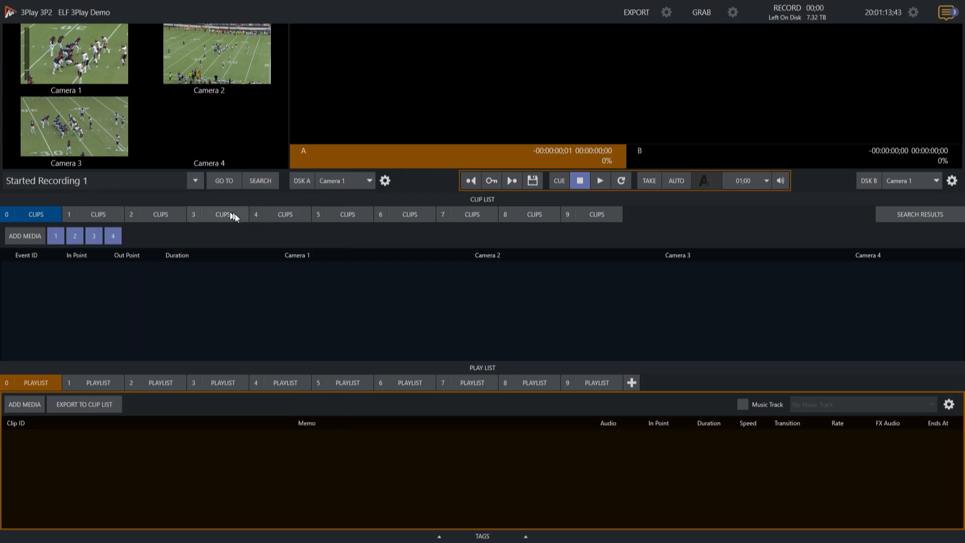
# - Set Camera 4's video source to output 4 of ITP-TC2-03 and close its configuration
pyautogui.click(234, 164)
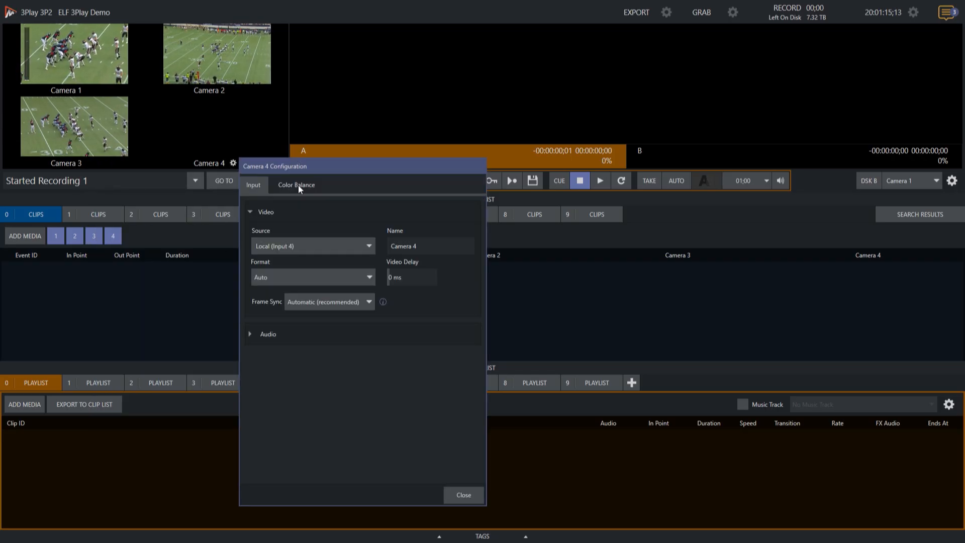
pyautogui.click(296, 246)
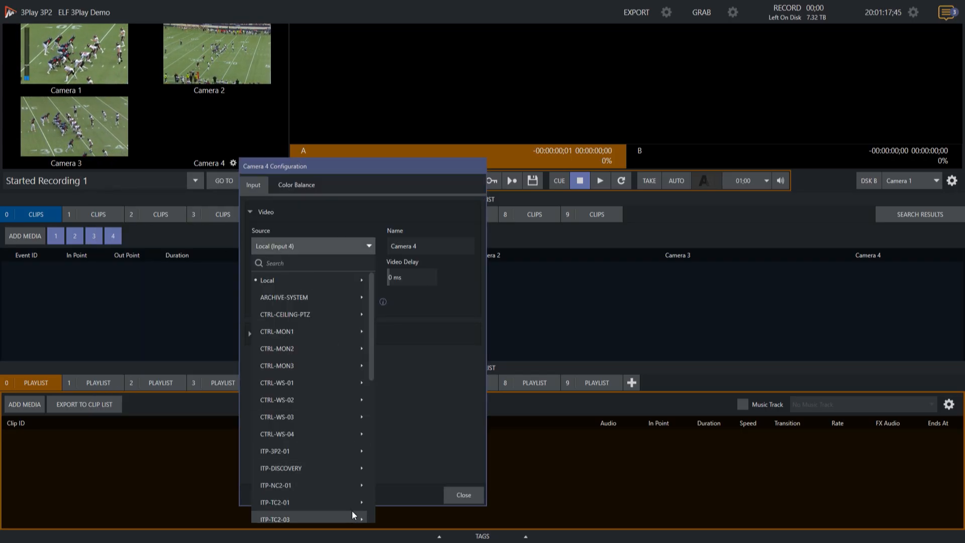
pyautogui.moveTo(353, 512)
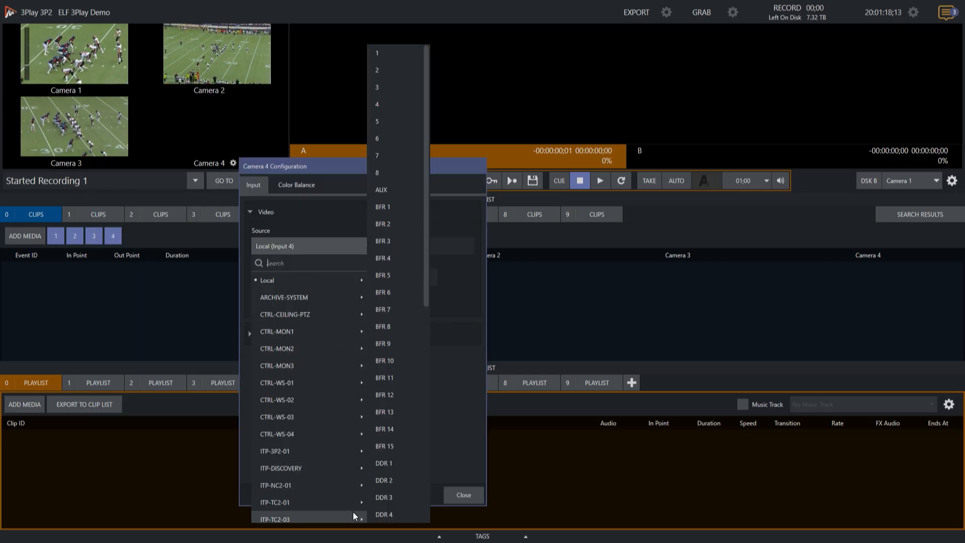
pyautogui.click(393, 104)
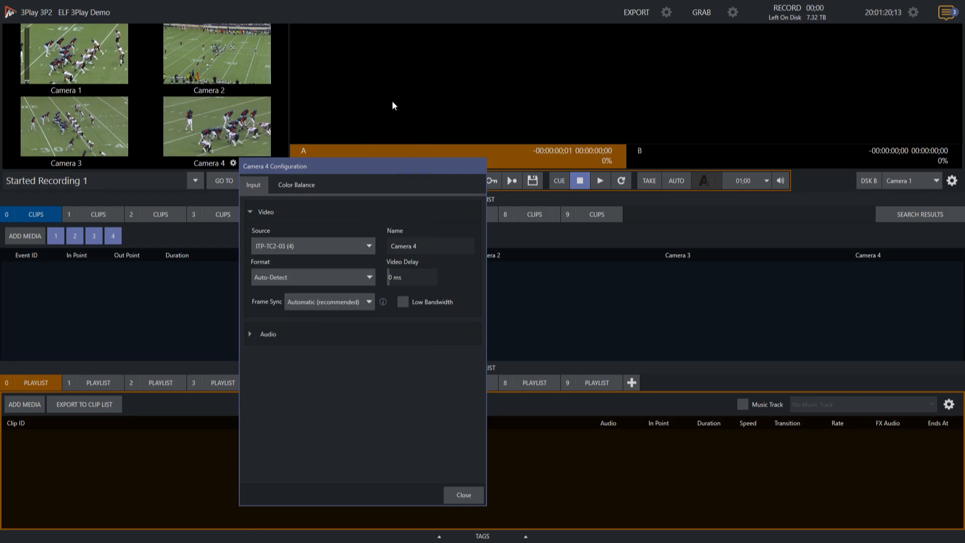
pyautogui.click(466, 495)
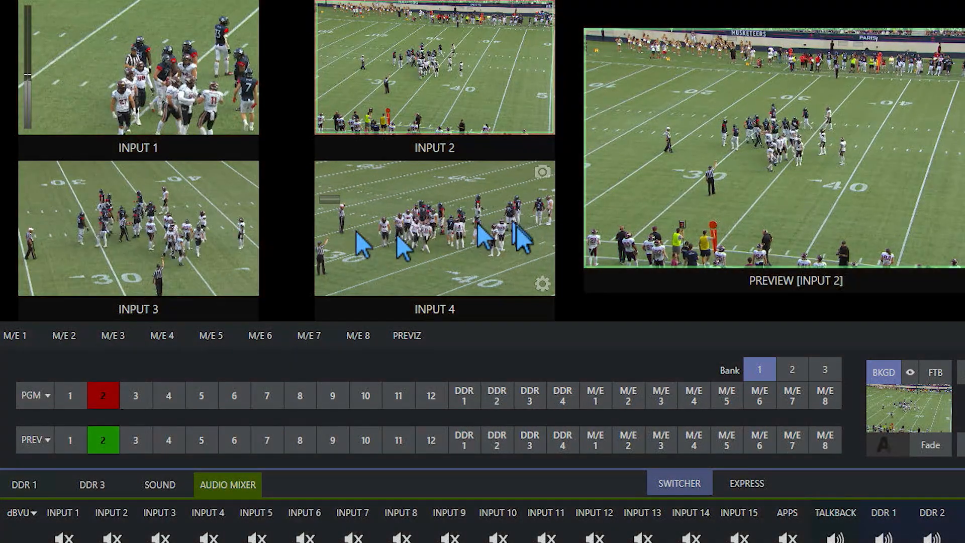
# - In the Vizrt switcher session, set the source of INPUT 4 to local Black and close its settings
pyautogui.click(542, 285)
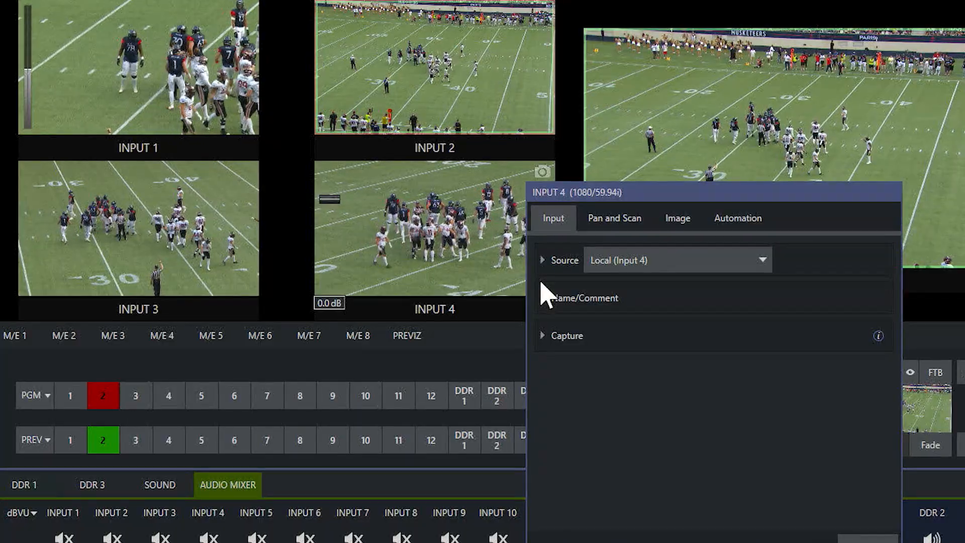
pyautogui.click(698, 262)
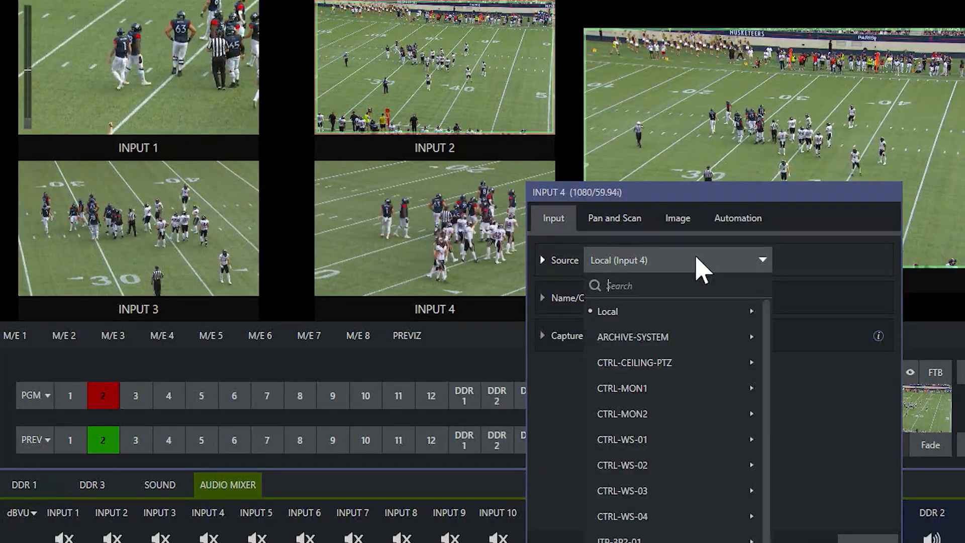
pyautogui.moveTo(730, 322)
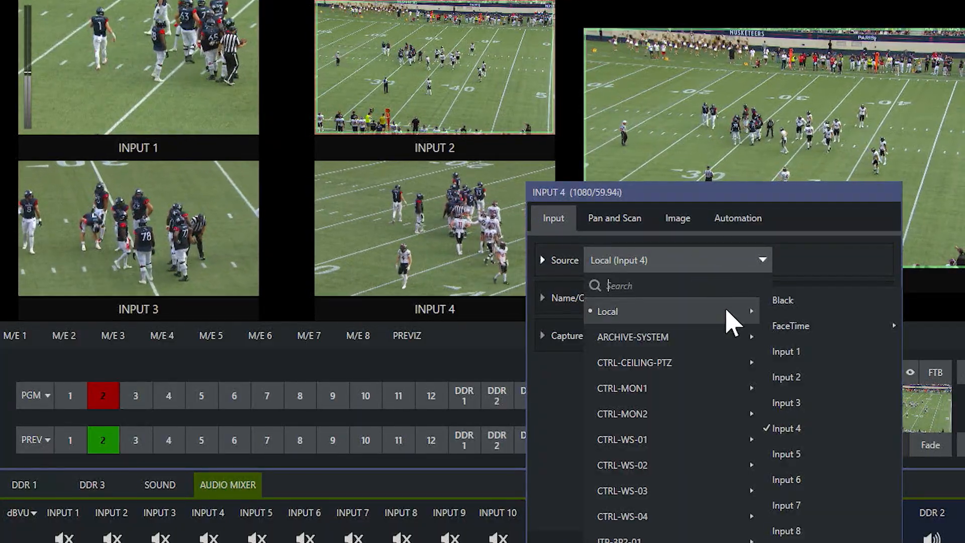
pyautogui.click(784, 306)
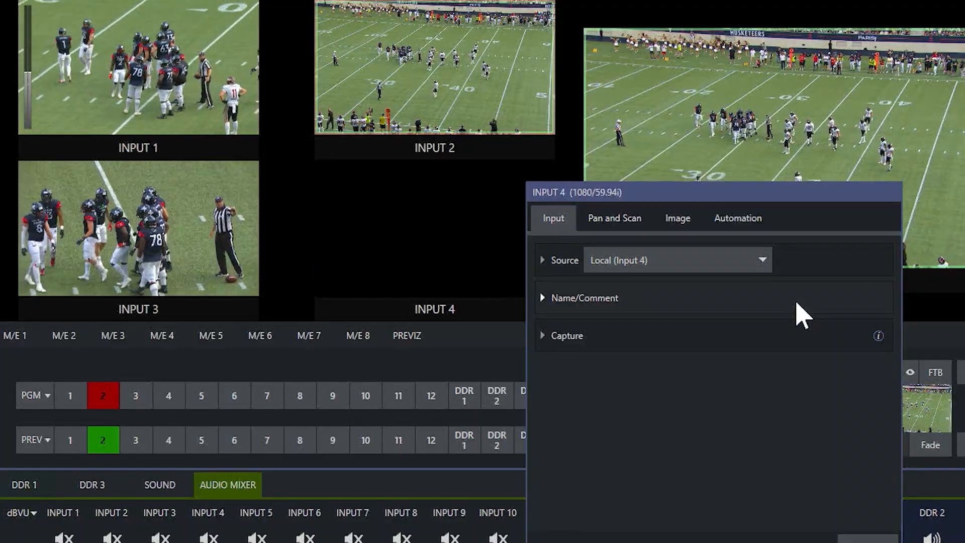
pyautogui.click(872, 537)
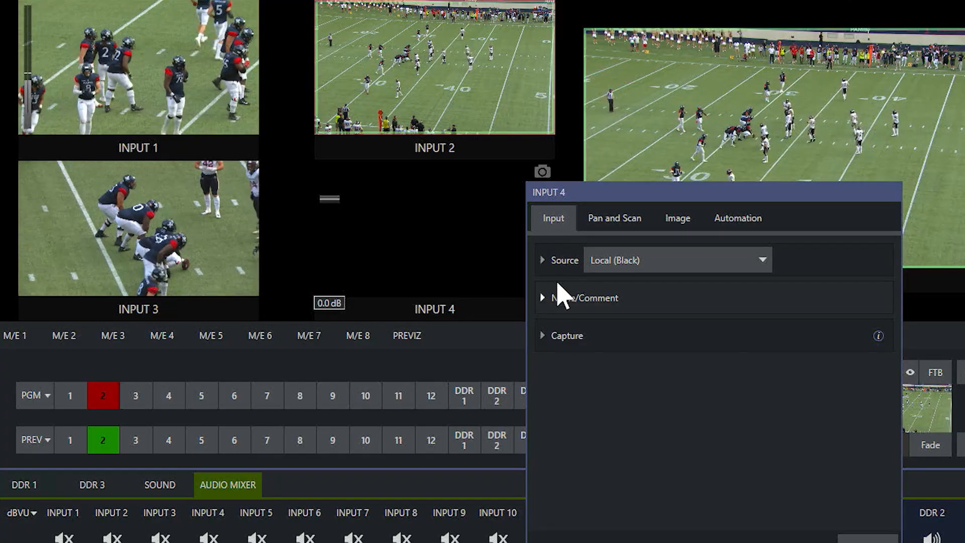
# - Assign local Input 4 as the source of the switcher's INPUT 4 again
pyautogui.click(658, 266)
pyautogui.moveTo(749, 318)
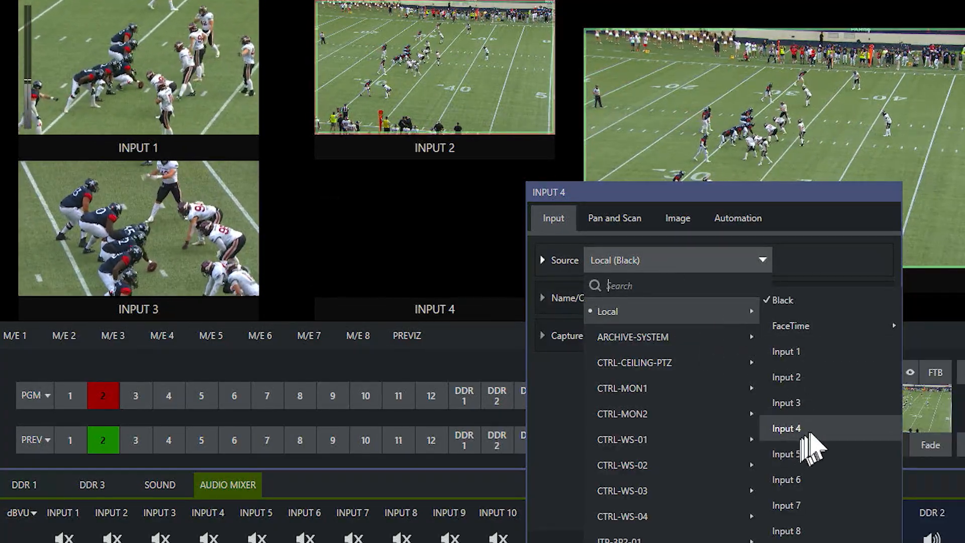
pyautogui.click(807, 430)
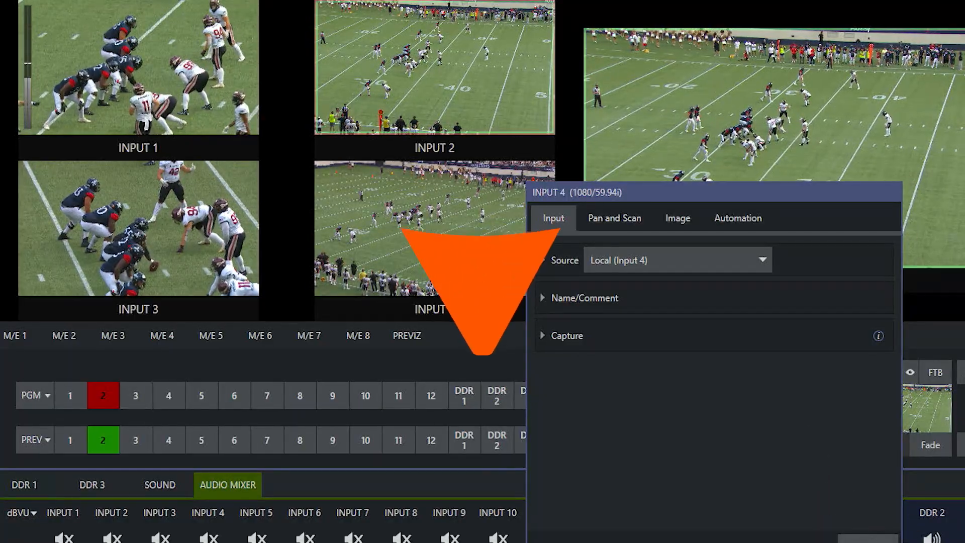